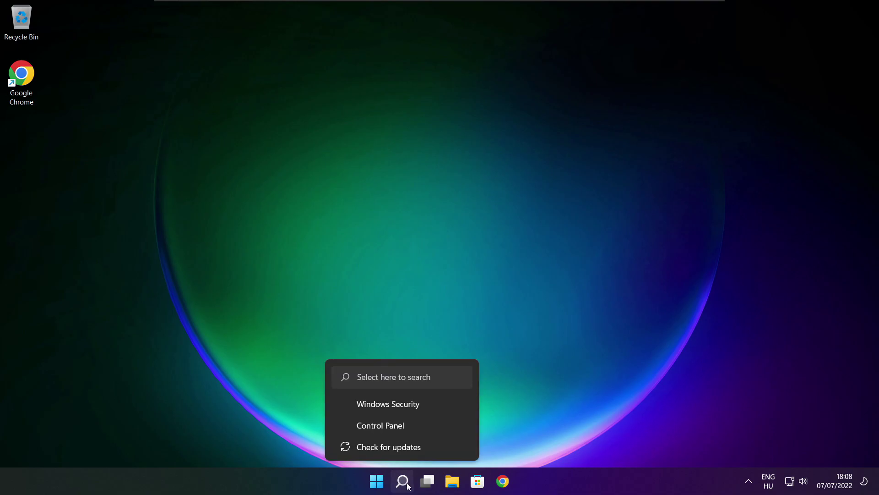
- Find and open Device Manager through Windows search, and maximize its window
click(405, 486)
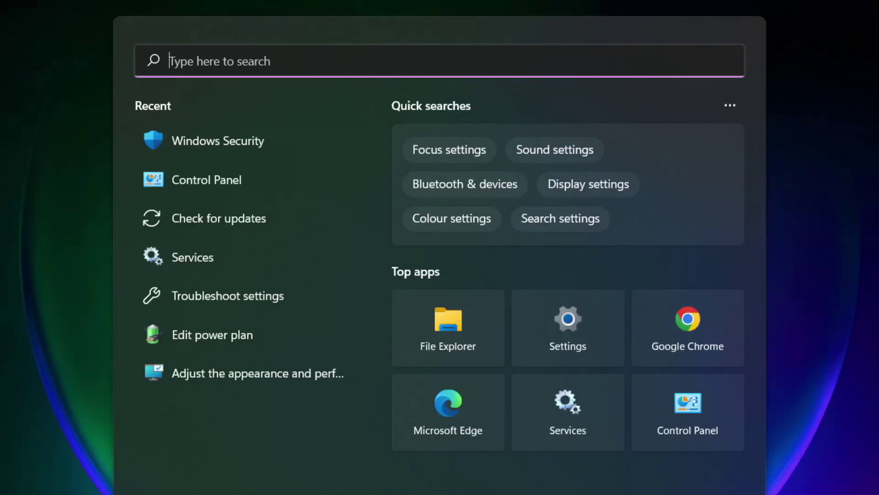
text(device m)
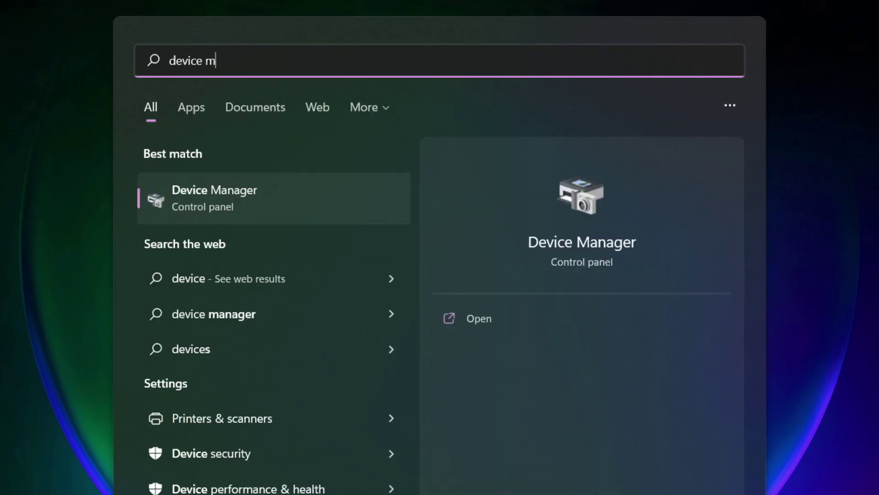
text(anag)
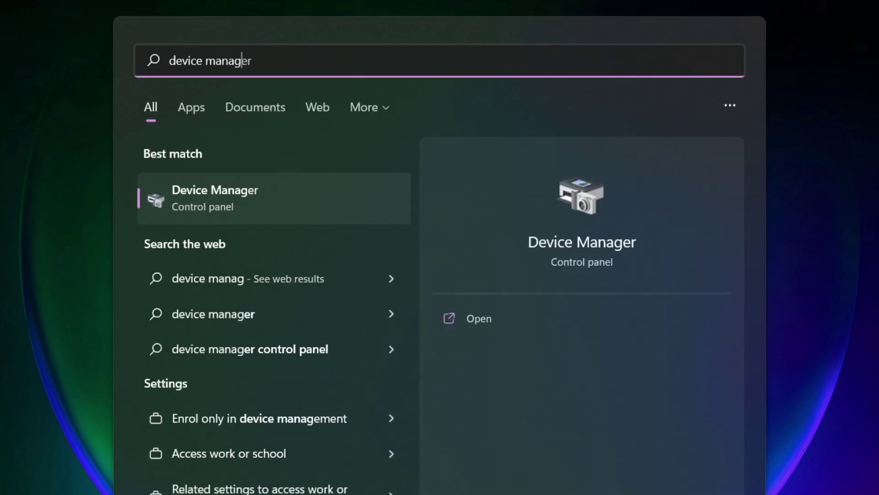
text(er)
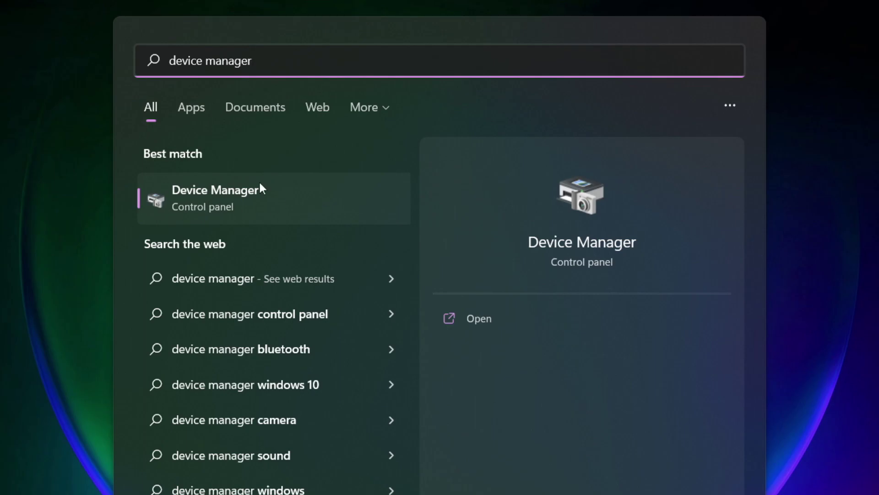
click(323, 206)
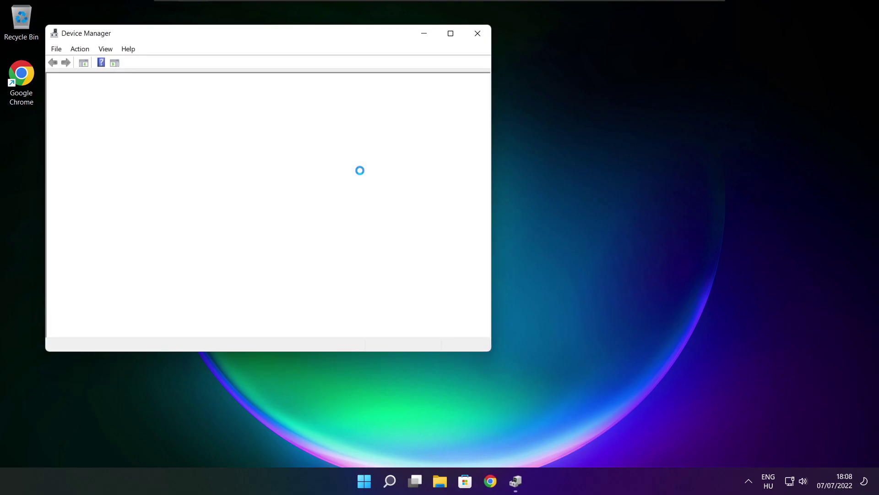
click(450, 34)
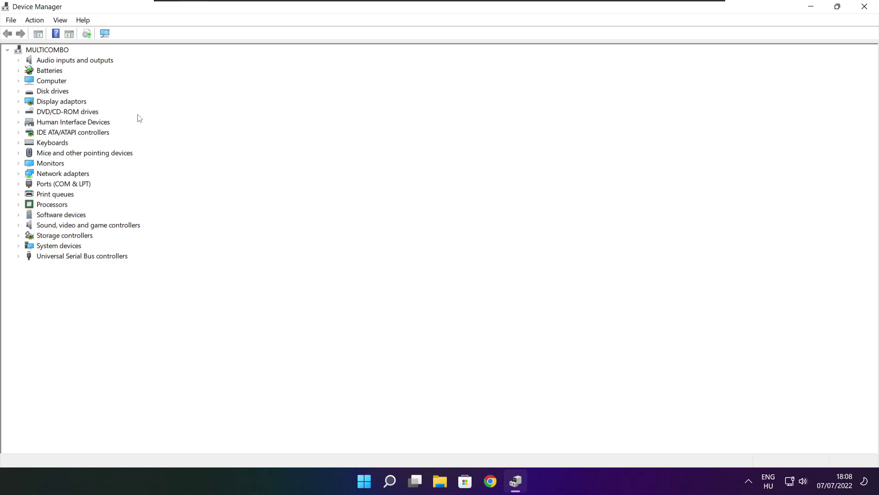
- Run an automatic driver update for the VMware SVGA 3D display adaptor and close the update wizard
click(24, 104)
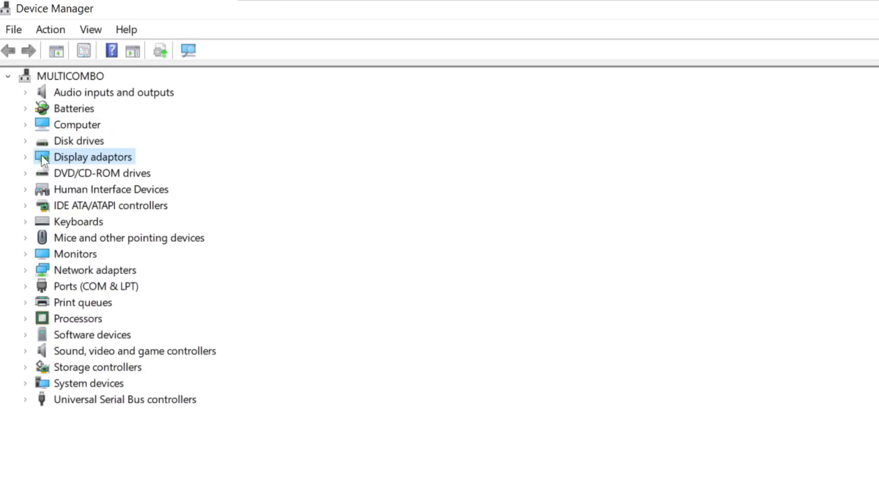
click(25, 157)
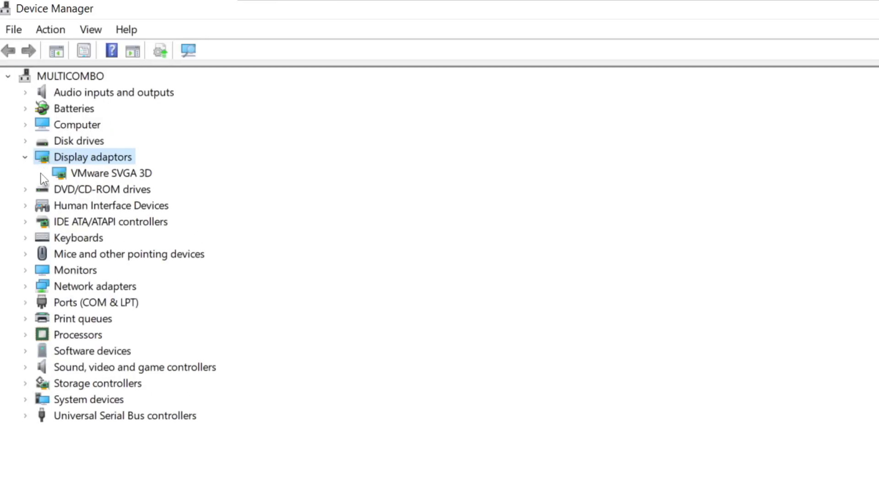
click(129, 175)
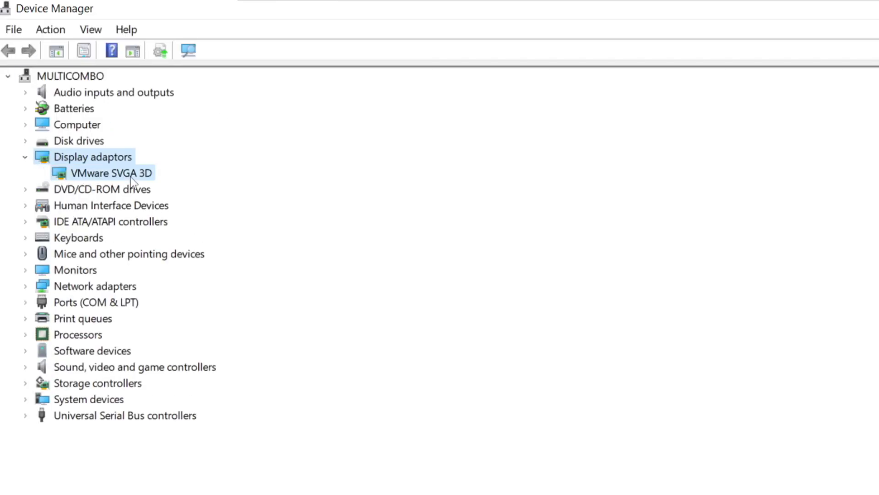
right_click(97, 176)
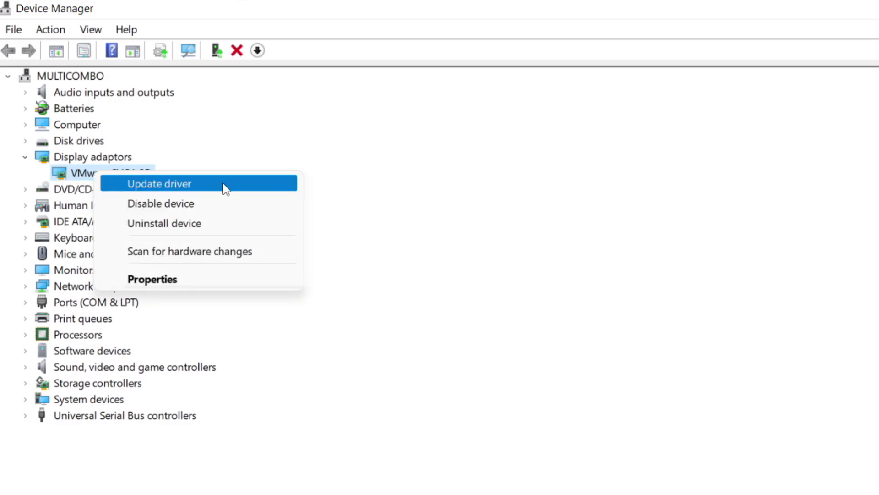
click(196, 185)
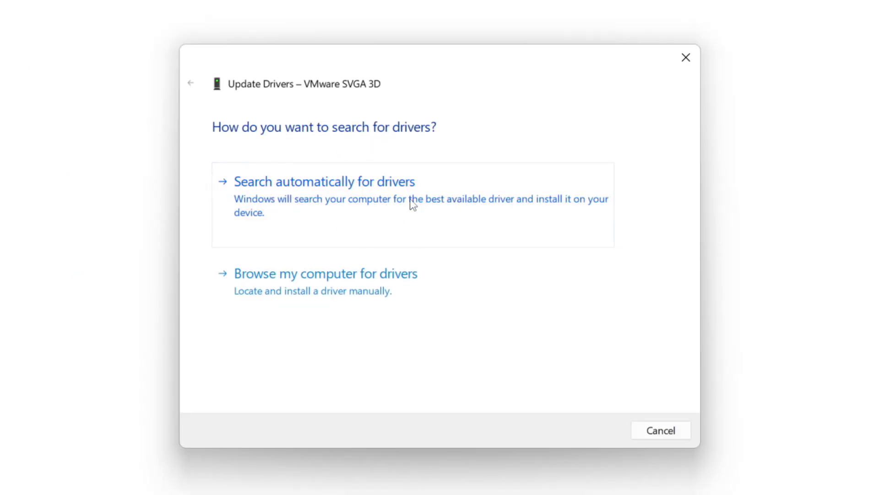
click(386, 205)
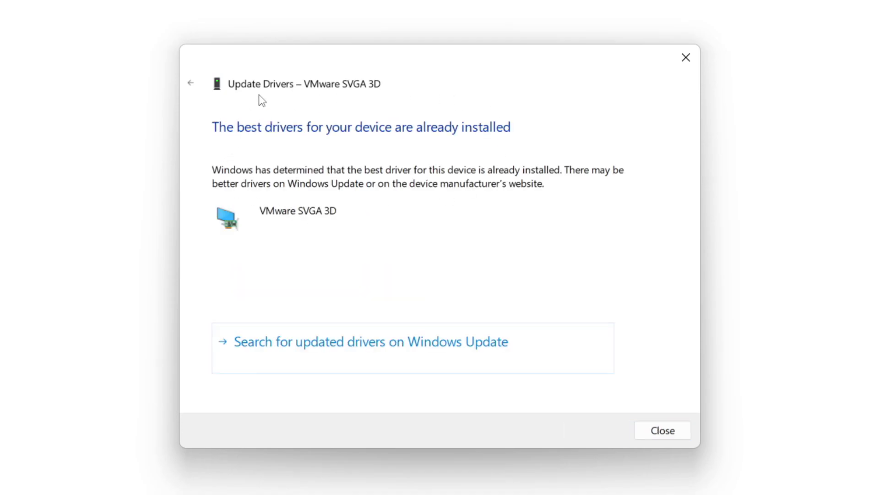
click(661, 433)
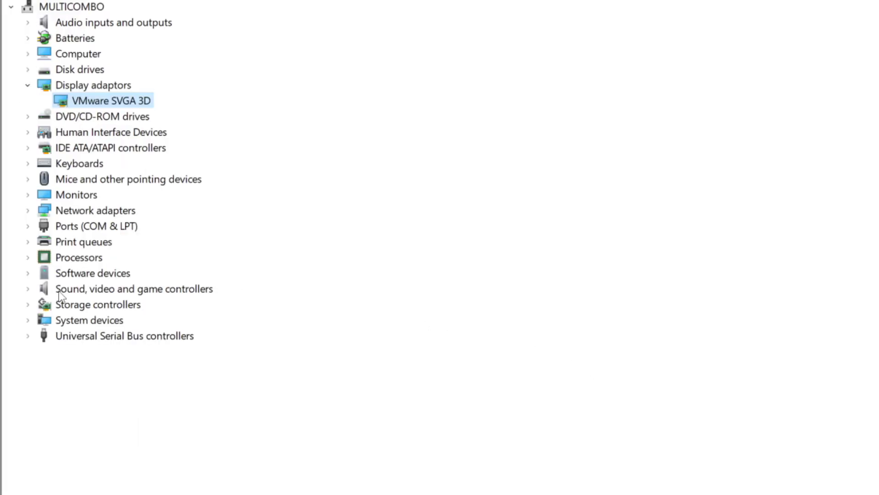
- Run an automatic driver update for the High Definition Audio Device under sound controllers, then close the wizard and Device Manager
click(60, 291)
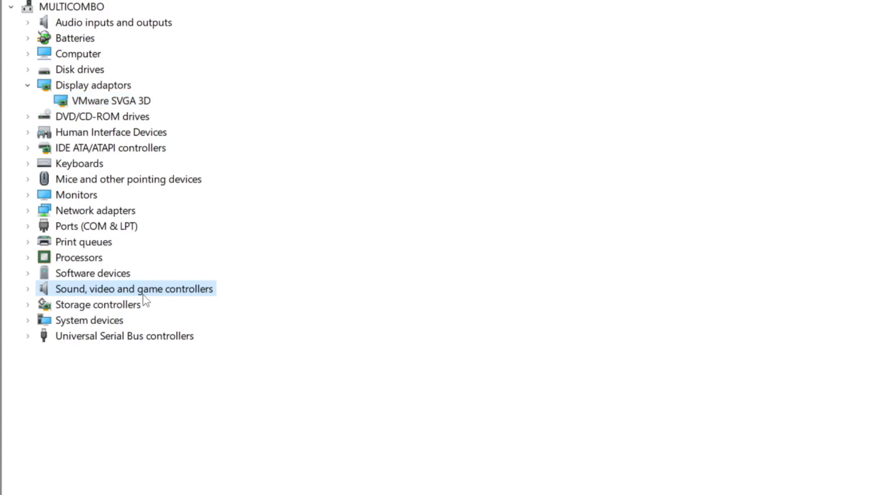
click(28, 289)
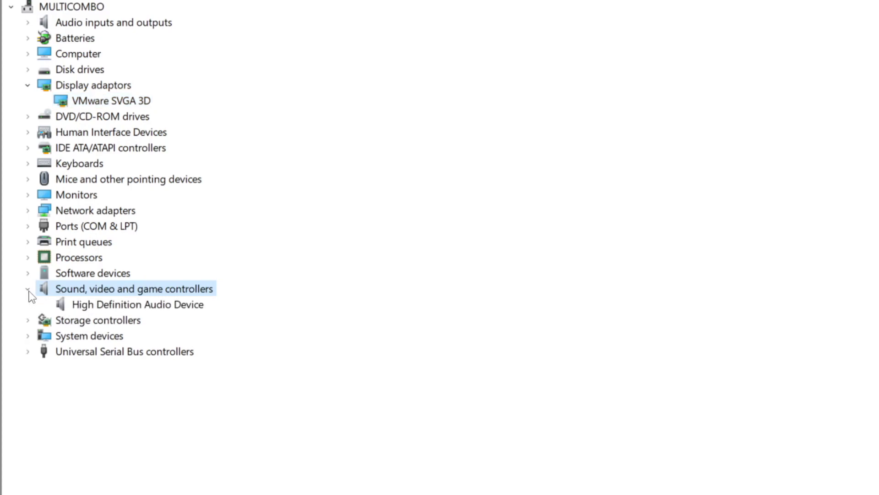
click(103, 304)
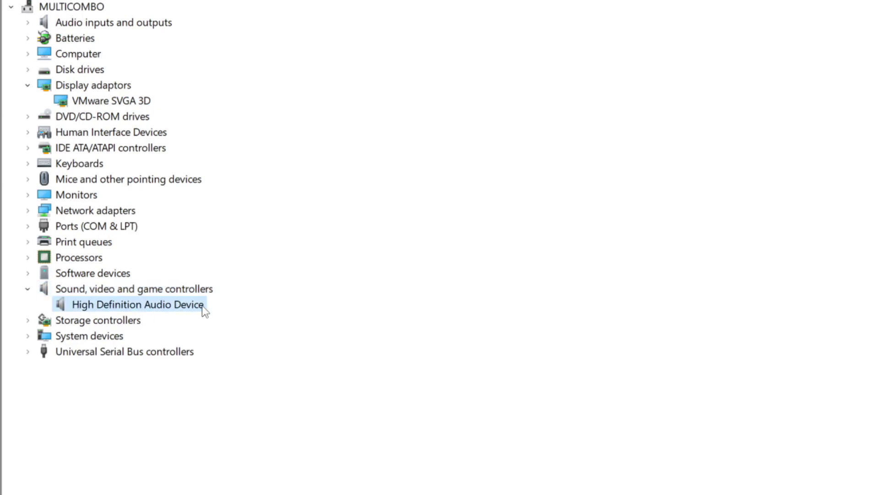
right_click(130, 310)
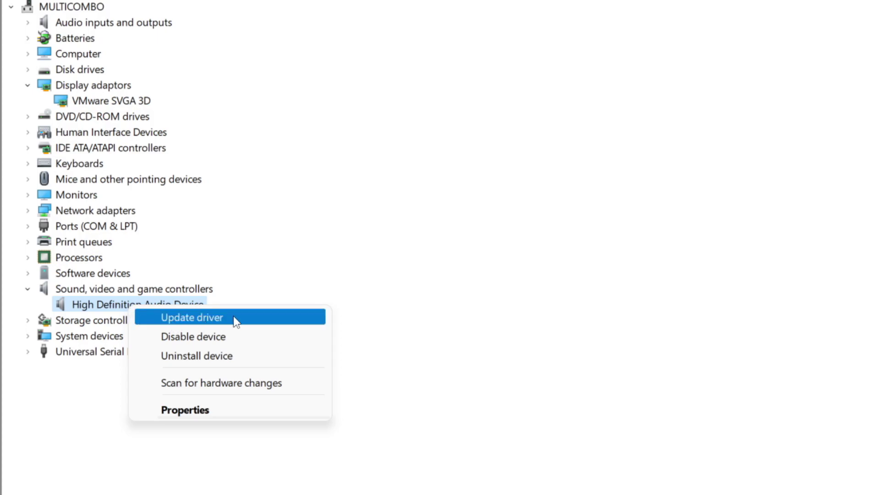
click(261, 322)
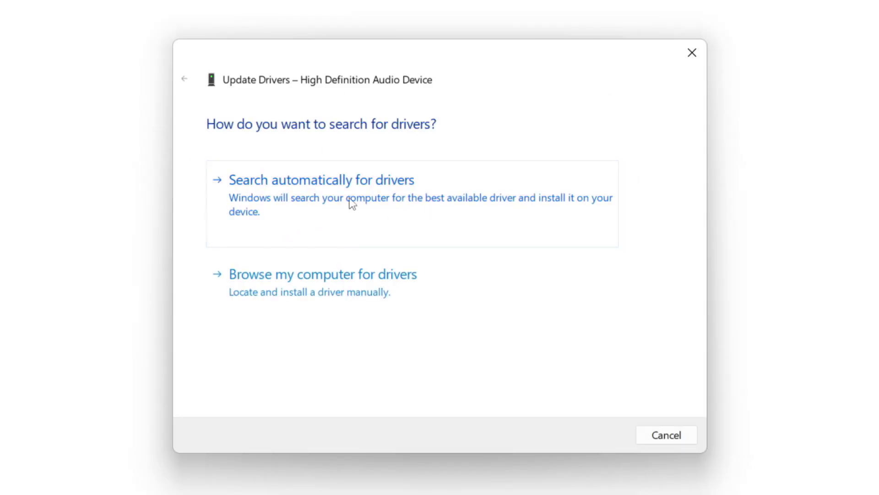
click(353, 203)
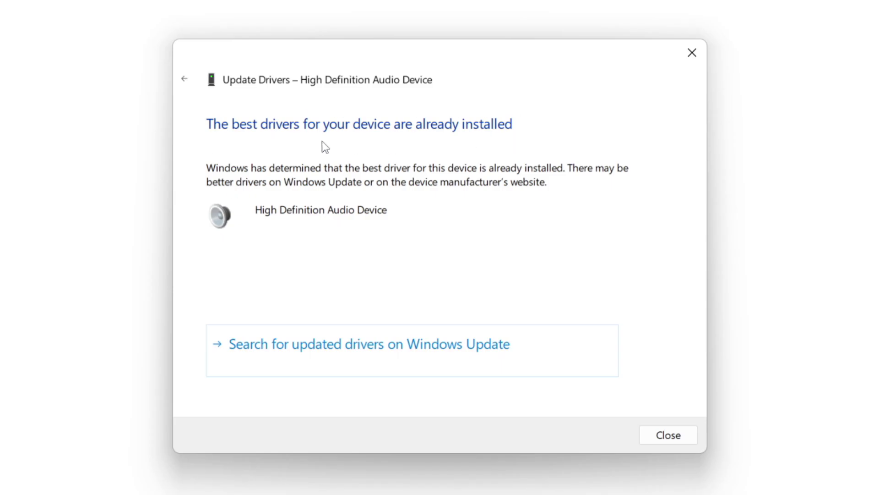
click(669, 435)
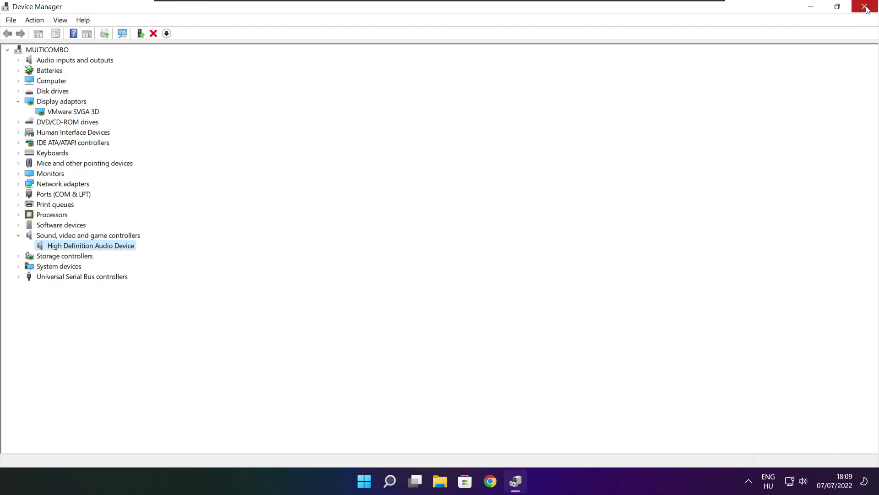
click(865, 8)
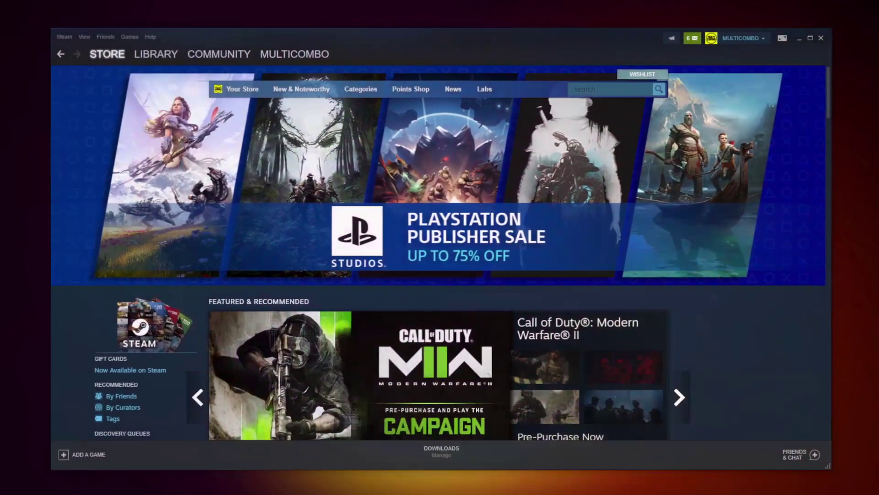
- In the Steam library, open the properties of the non-working favorite game and verify the integrity of its local files
mouse_move(154, 57)
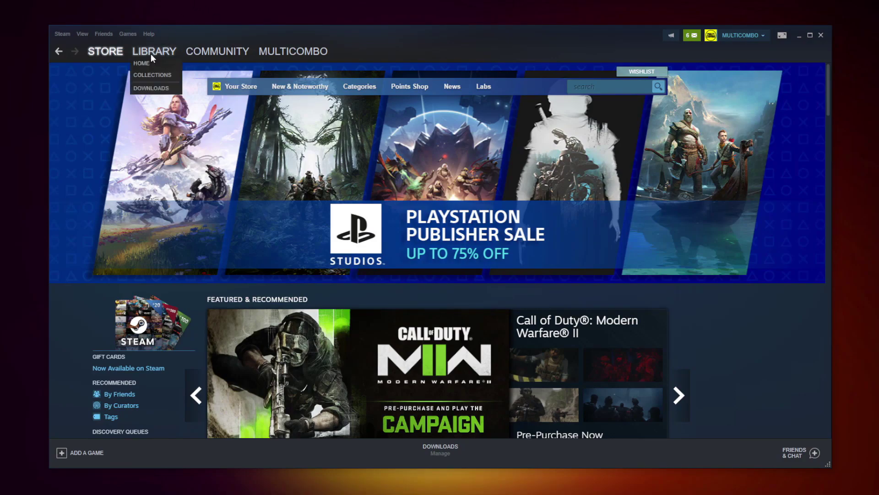
click(150, 49)
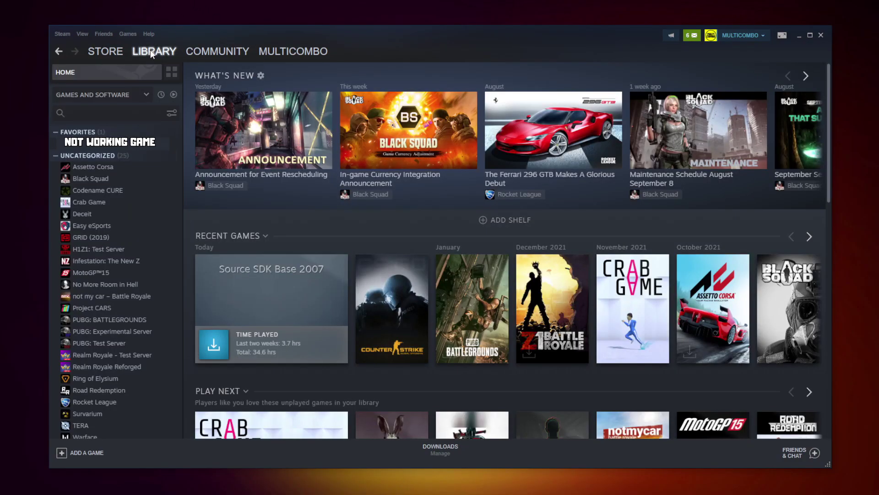
right_click(164, 144)
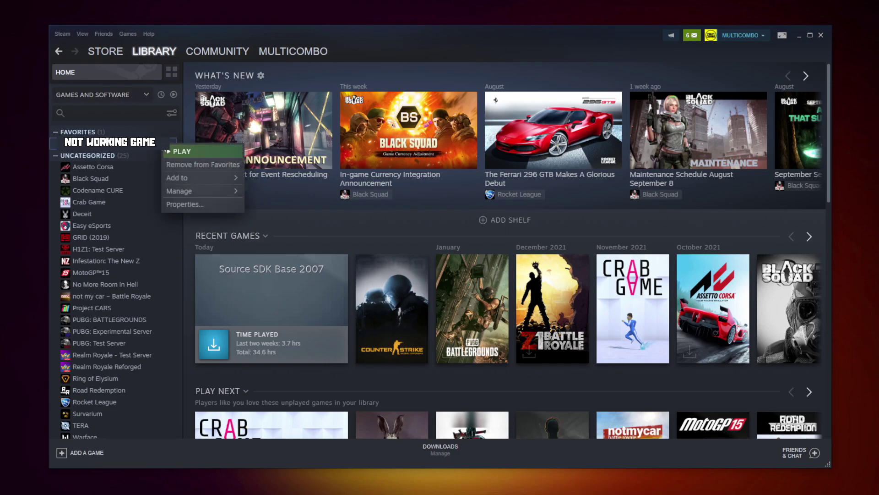
click(196, 203)
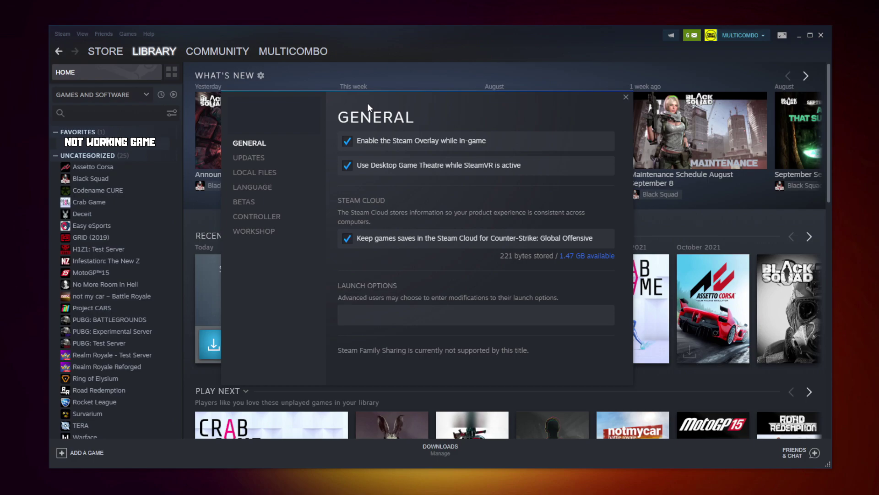
click(256, 173)
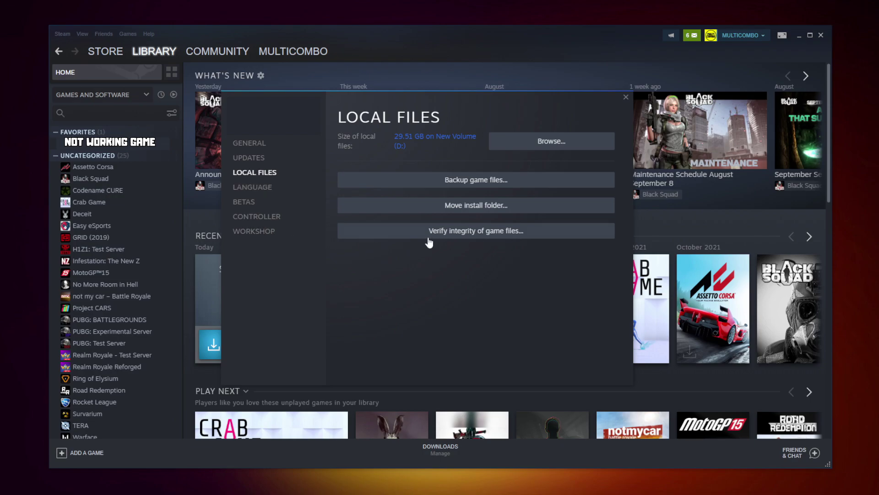
click(479, 232)
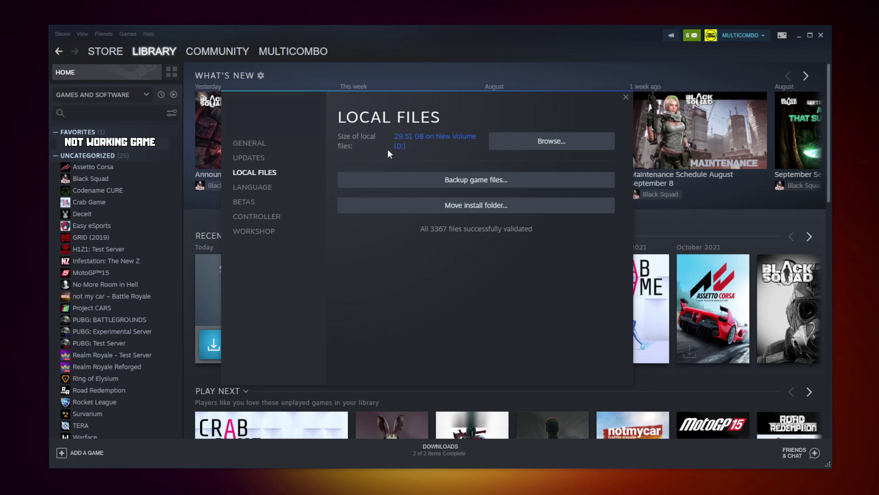
- Browse to the game's install folder and open the compatibility properties of the game's application file
click(560, 146)
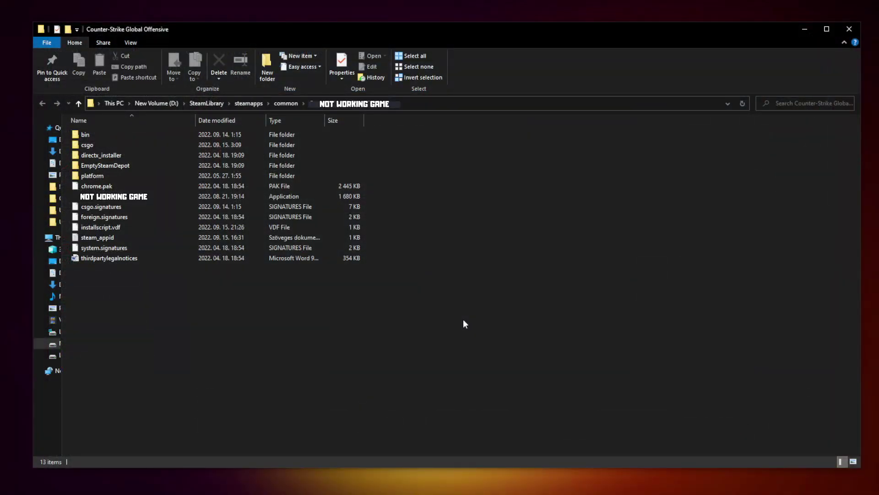
click(202, 200)
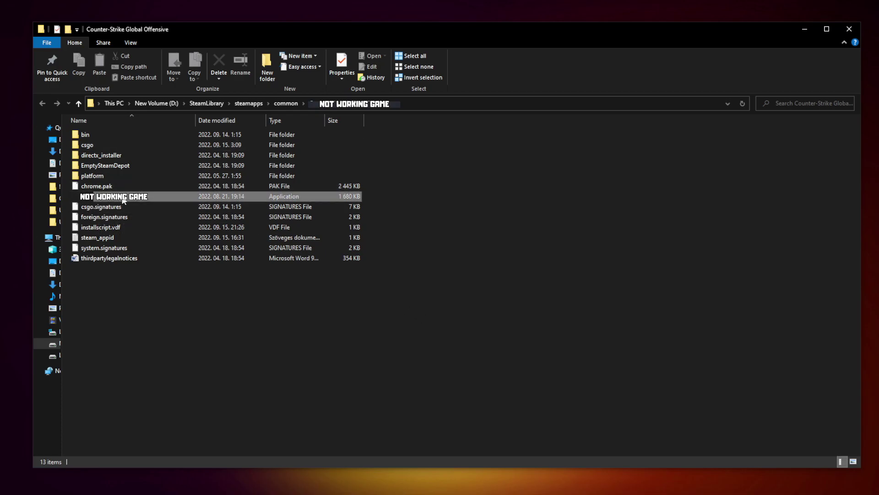
right_click(177, 196)
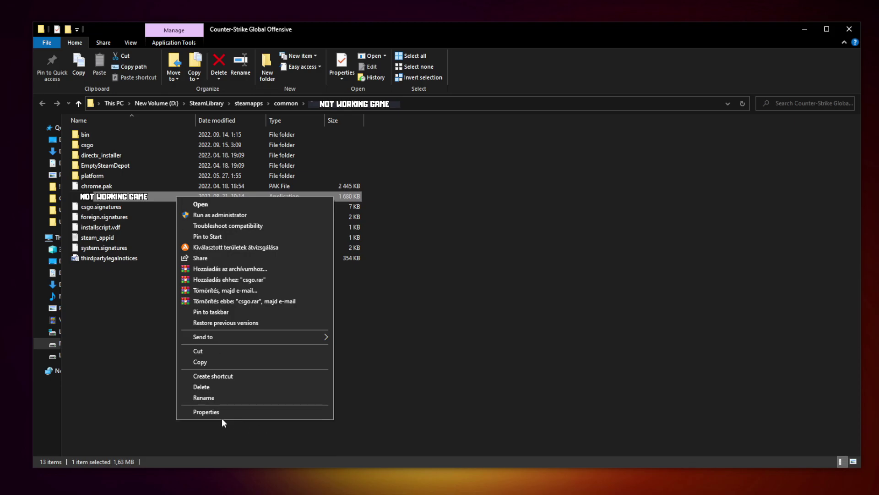
click(253, 410)
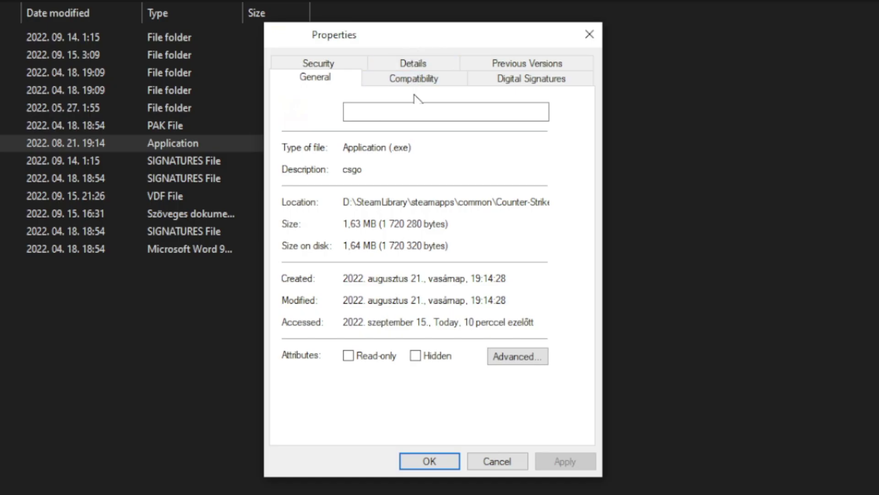
click(420, 81)
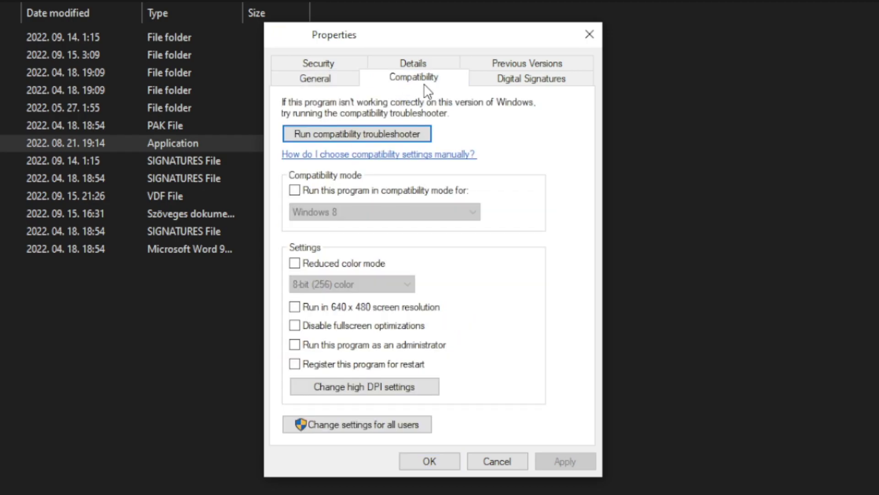
- Enable compatibility mode for the game's application and select Windows 8 as the version
click(303, 194)
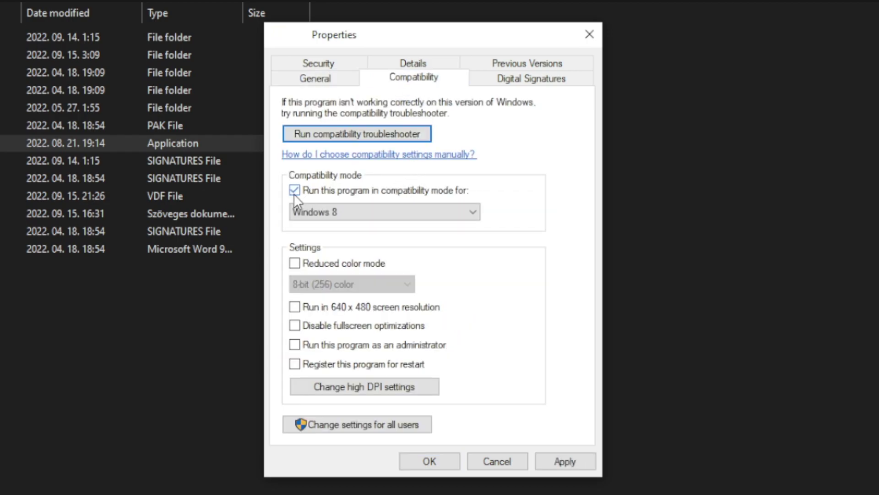
click(340, 209)
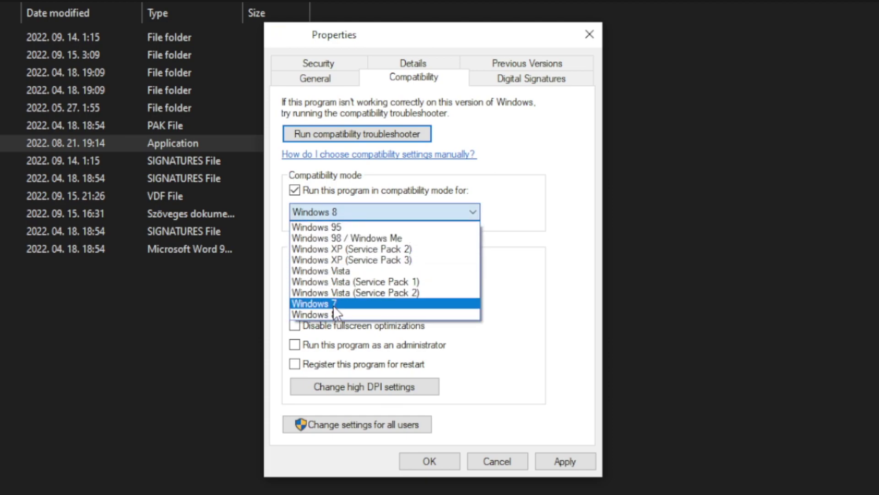
click(339, 315)
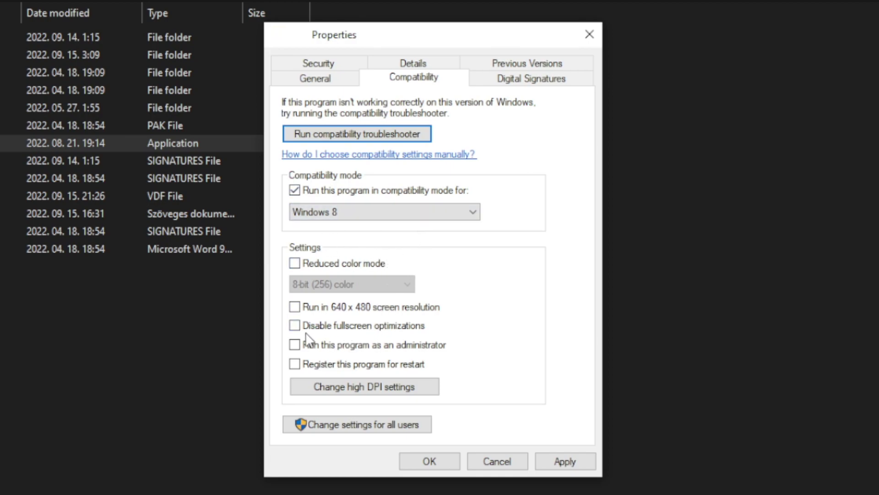
- Disable fullscreen optimizations, set the game's application to run as an administrator, and apply the compatibility settings
click(356, 329)
click(423, 349)
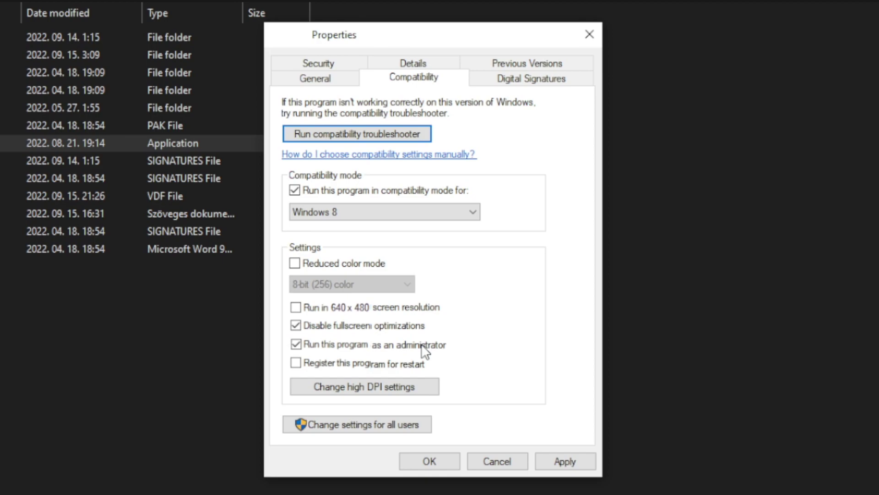
click(570, 458)
click(428, 465)
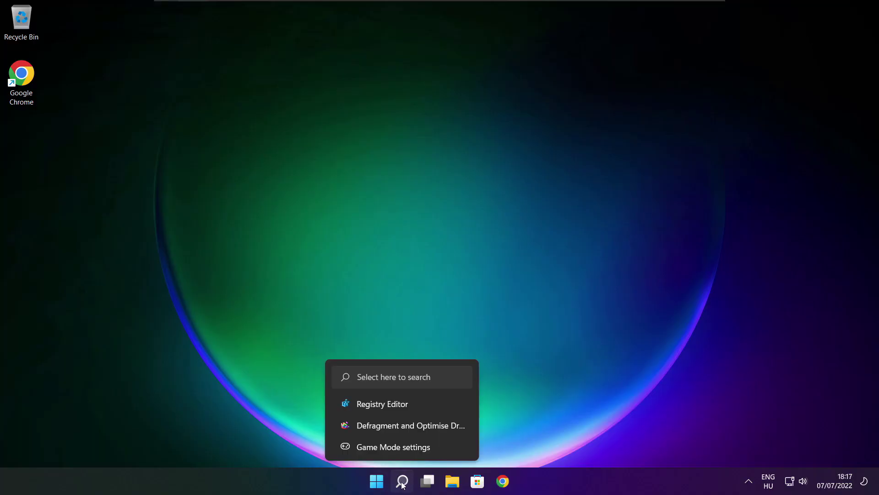
- Search Windows for "updates", run a check for updates in Windows Update, and close Settings
click(403, 481)
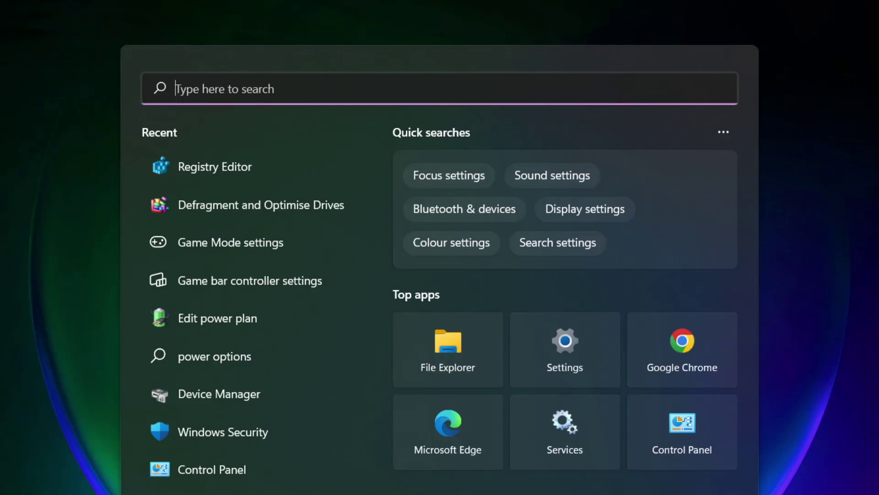
text(u)
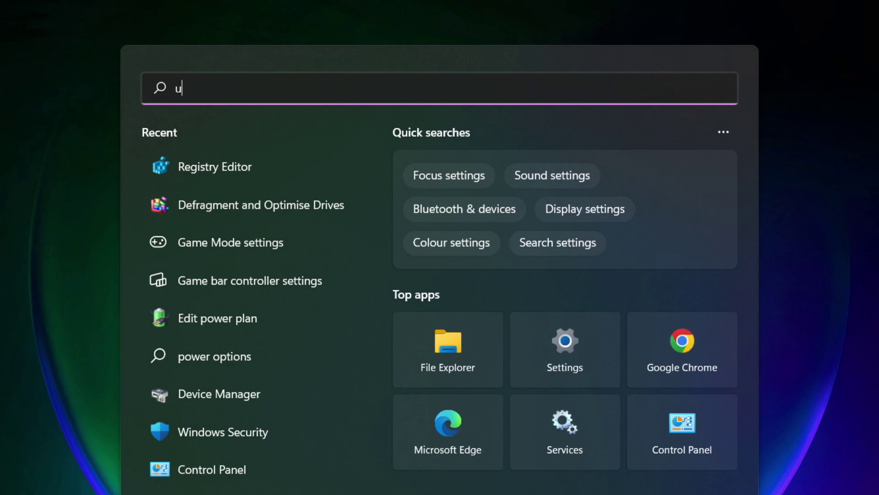
text(pdates)
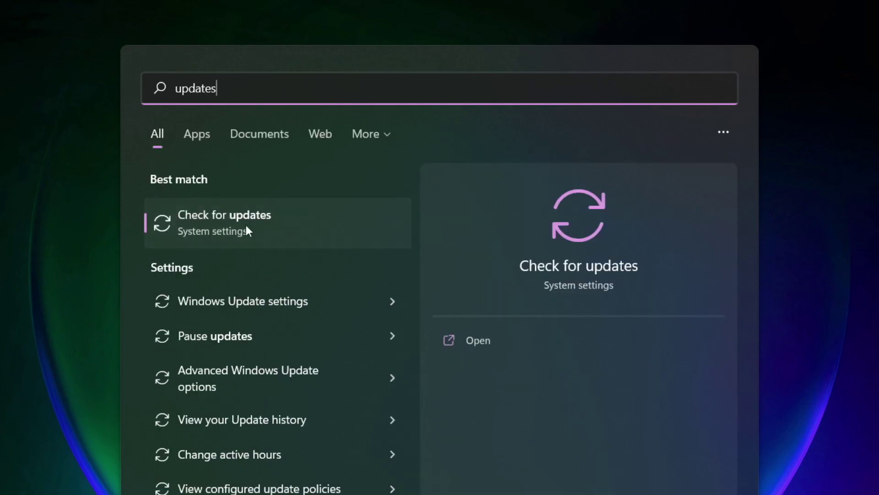
click(267, 226)
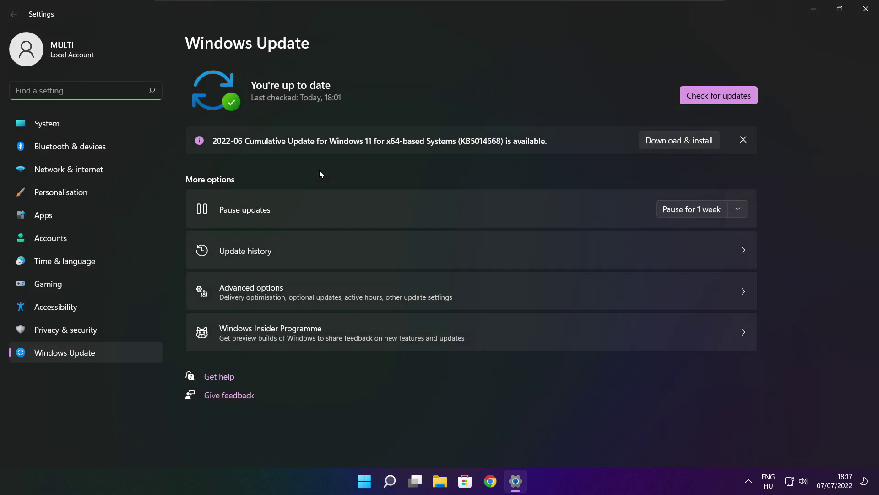
click(718, 95)
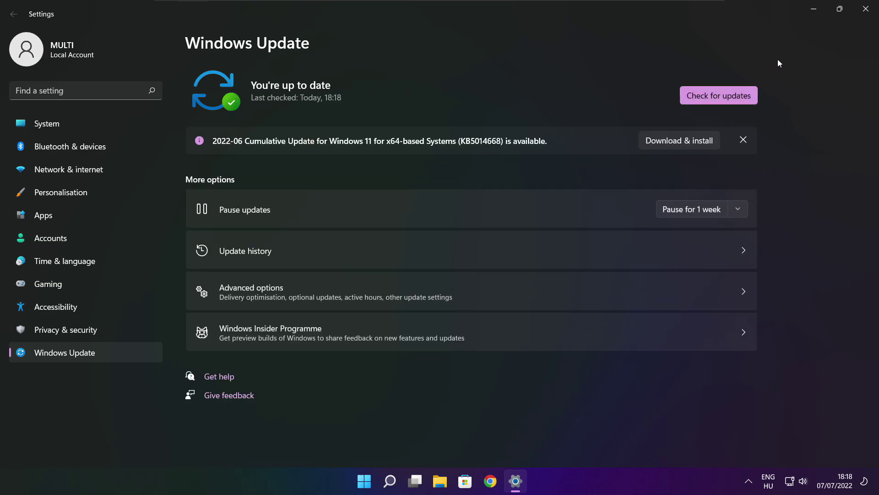
click(865, 10)
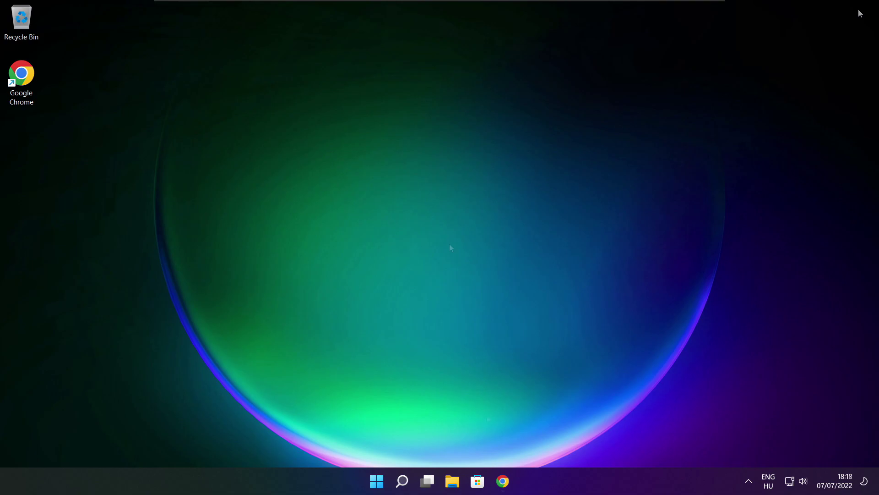
- Switch to Google Chrome and download the English DirectX End-User Runtime Web Installer from the Microsoft Download Center page
click(502, 481)
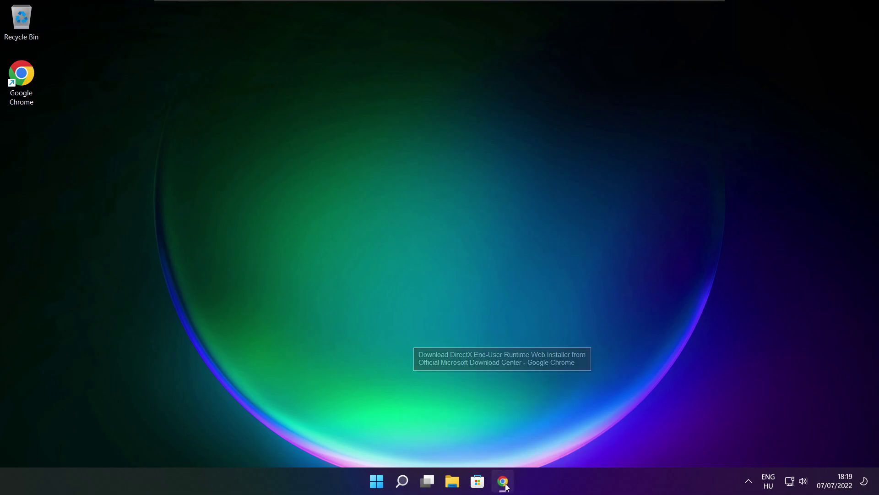
click(263, 30)
click(263, 30)
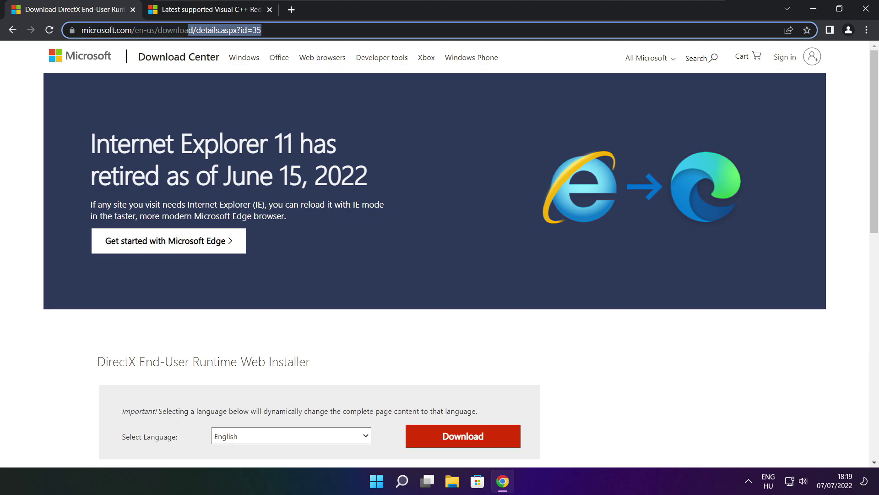
click(316, 331)
scroll(866, 133, down, 4)
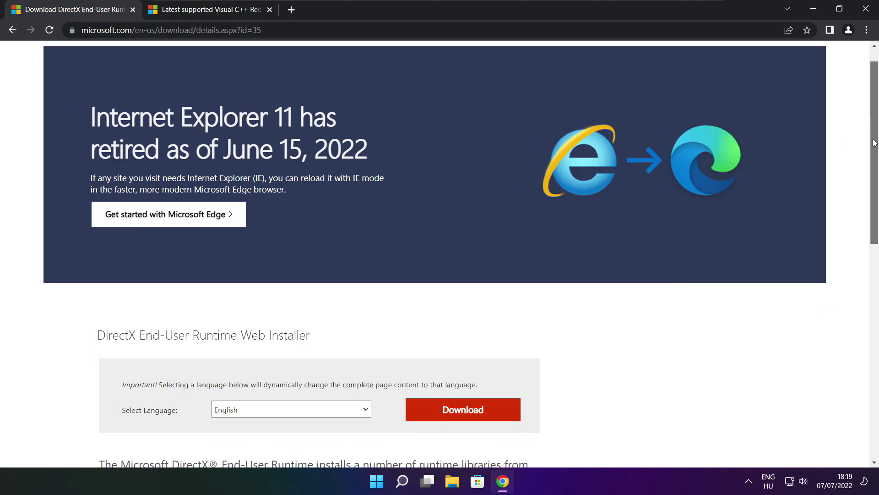
drag(326, 191, 376, 194)
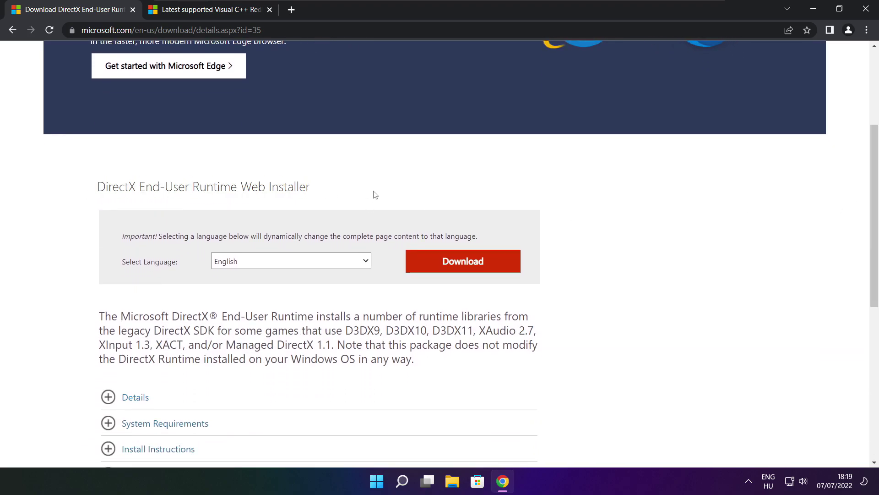
click(465, 263)
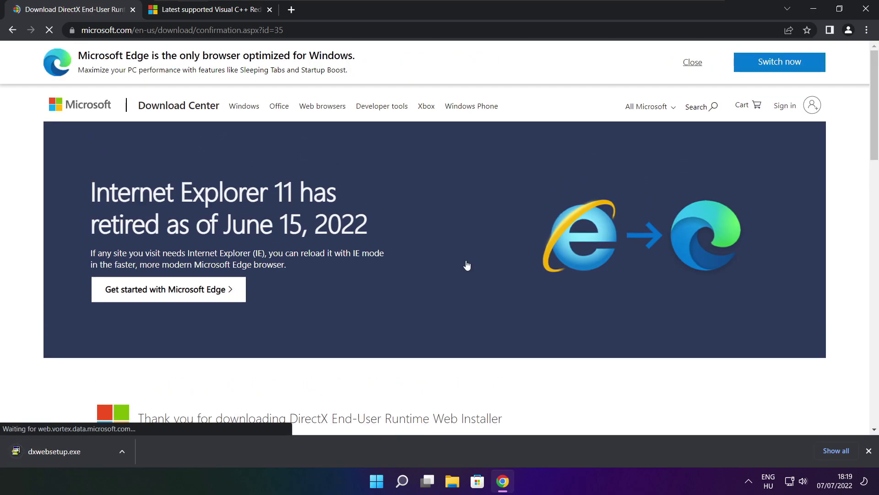
- Launch dxwebsetup.exe and accept the license agreement in the DirectX setup wizard
click(83, 451)
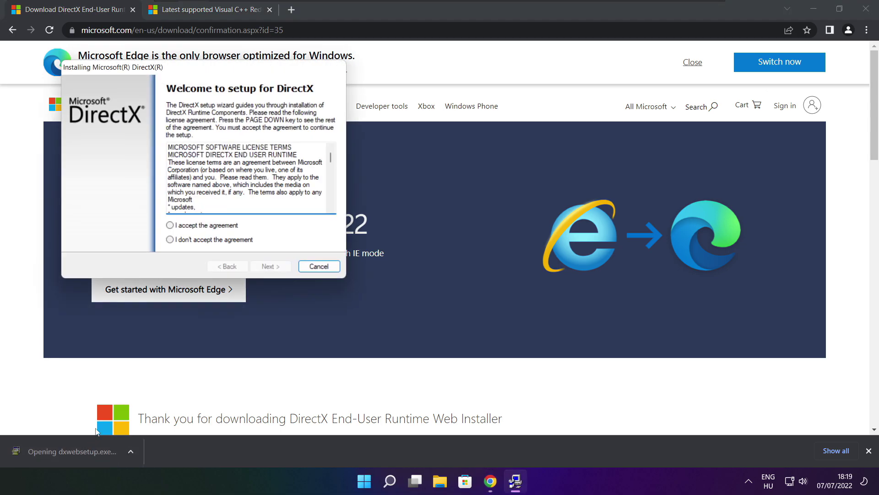
drag(187, 70, 233, 93)
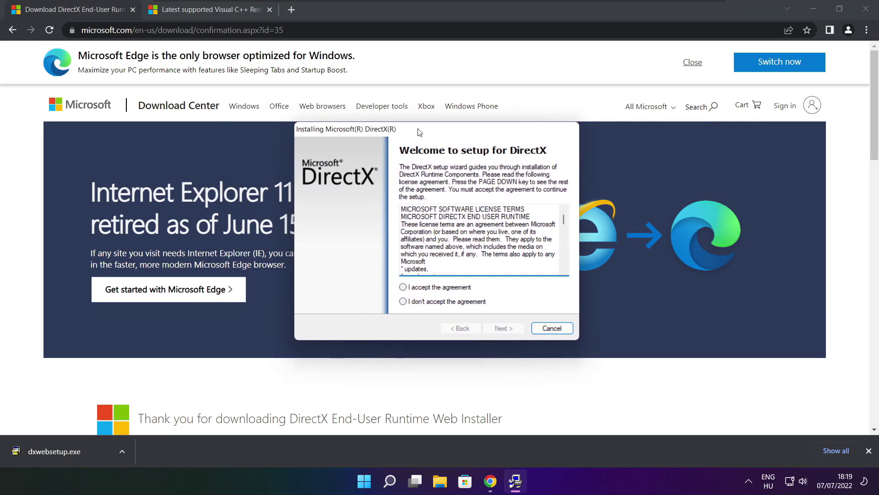
drag(564, 219, 563, 263)
click(422, 288)
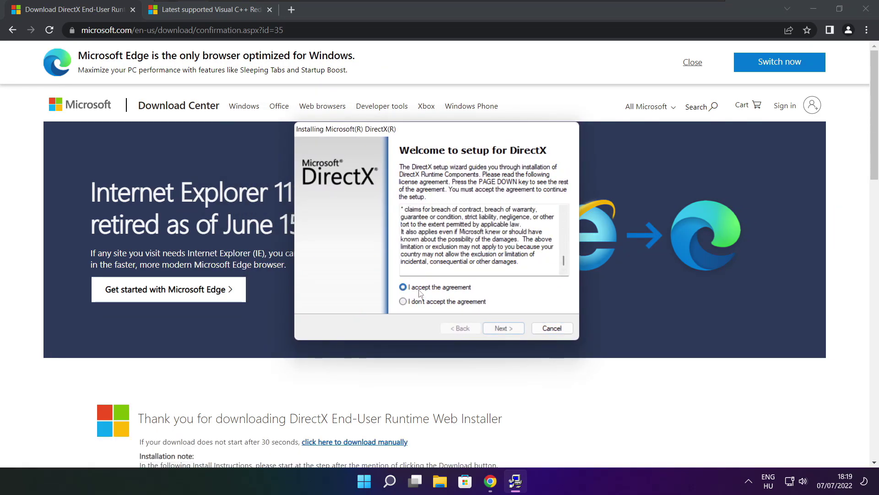
click(506, 328)
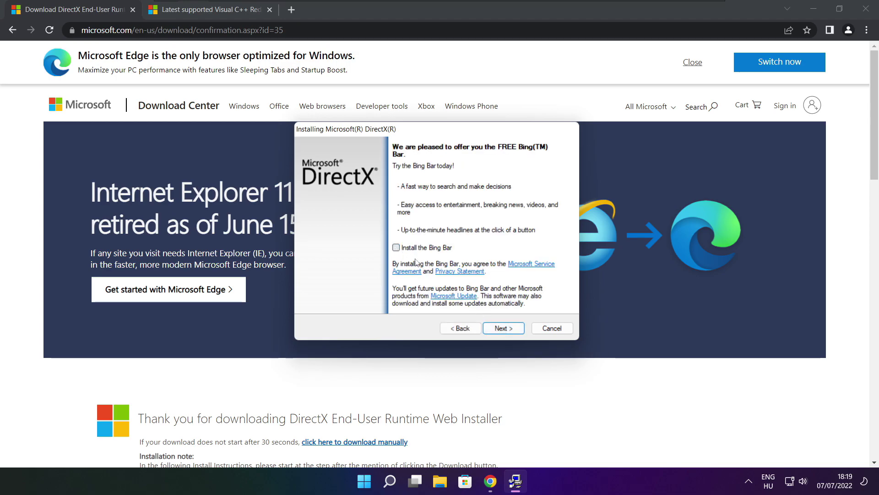
- Install the DirectX runtime components without the Bing Bar, finish the wizard, and close the DirectX download page
click(513, 331)
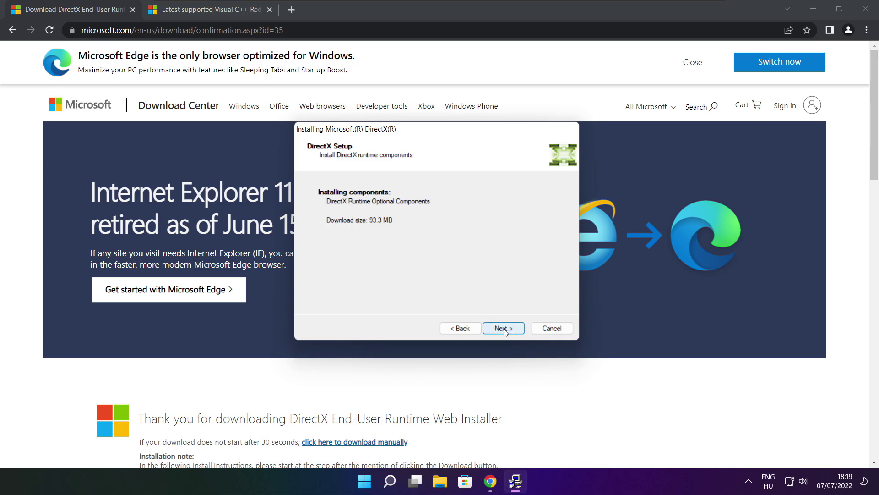
click(504, 329)
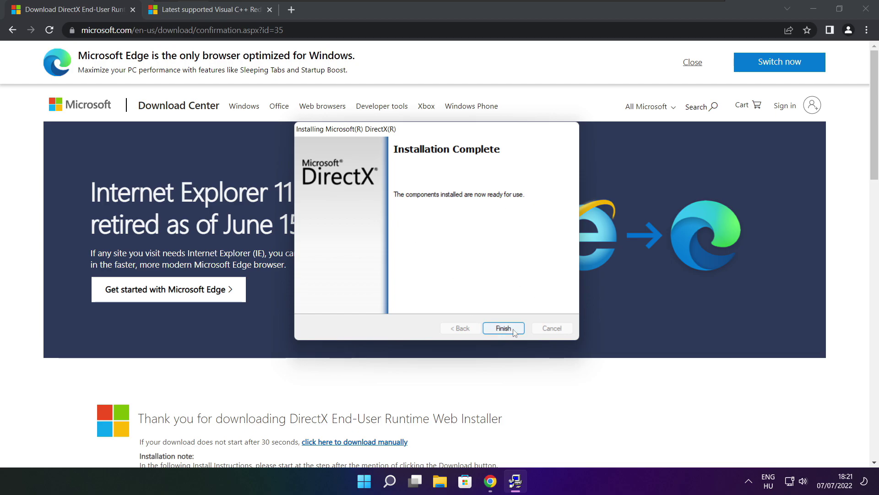
click(510, 330)
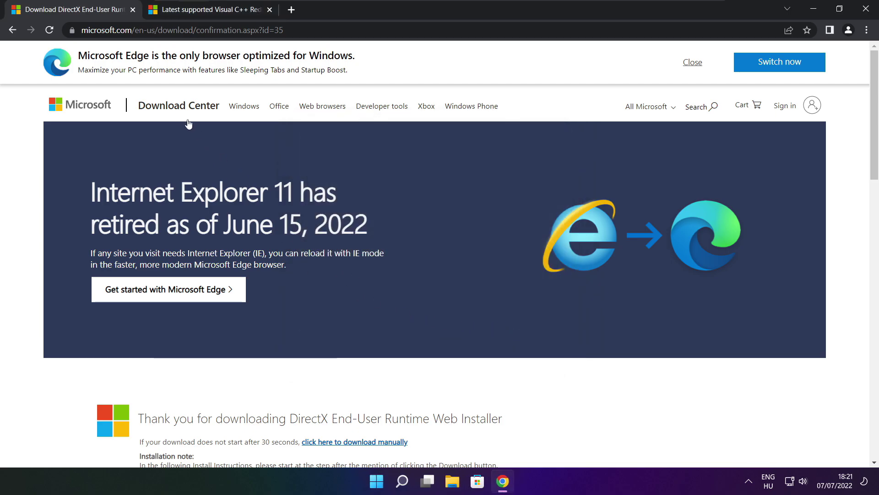
click(133, 10)
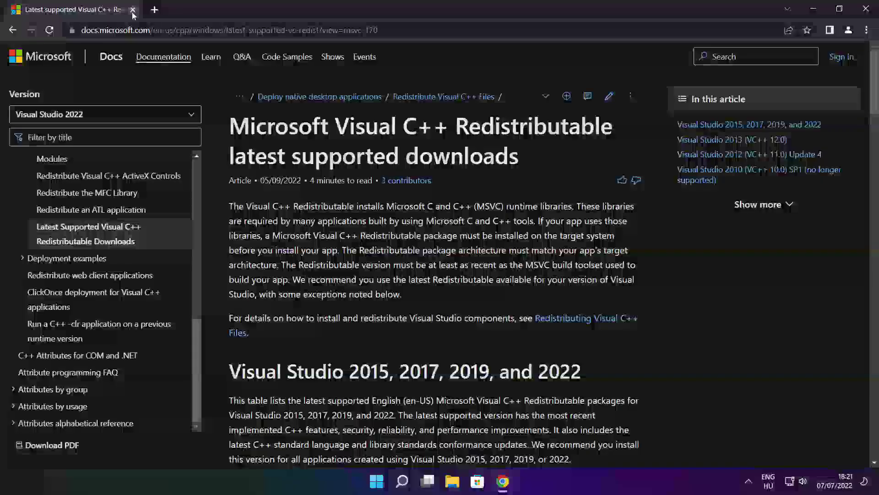
- Download the ARM64, X86 and X64 Visual C++ Redistributable packages for Visual Studio 2015, 2017, 2019, and 2022
click(137, 30)
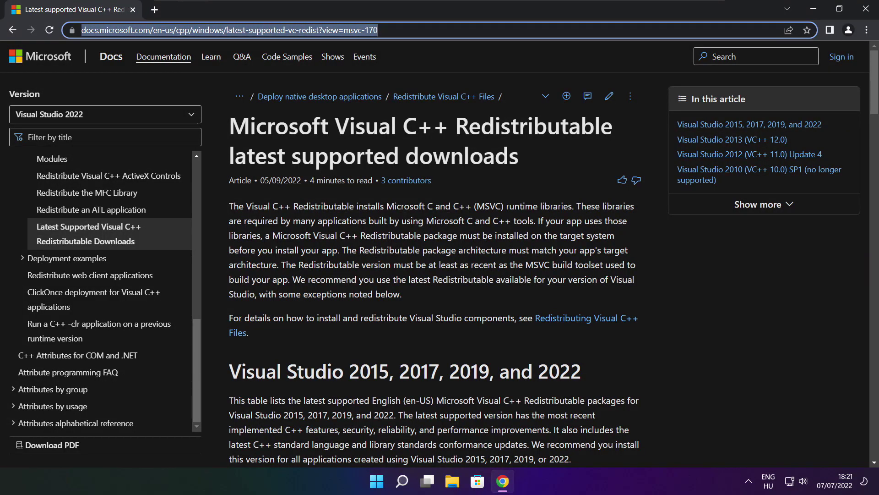
click(435, 56)
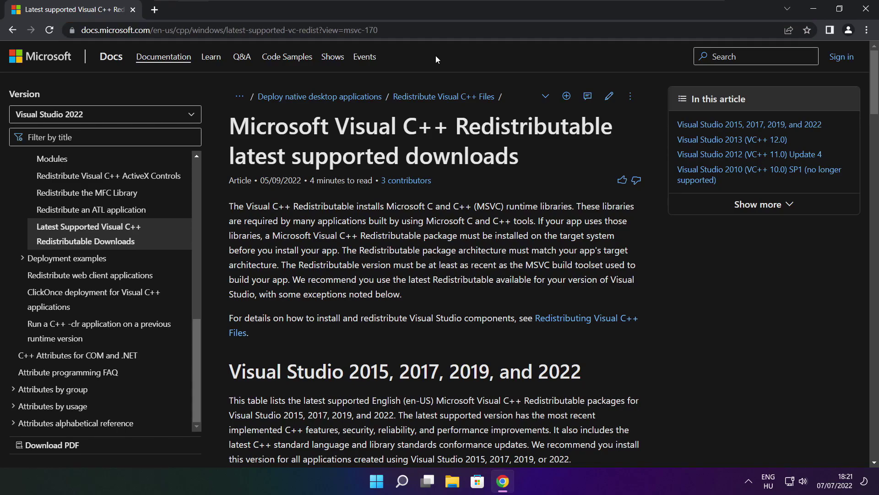
drag(876, 86, 870, 142)
scroll(393, 201, up, 1)
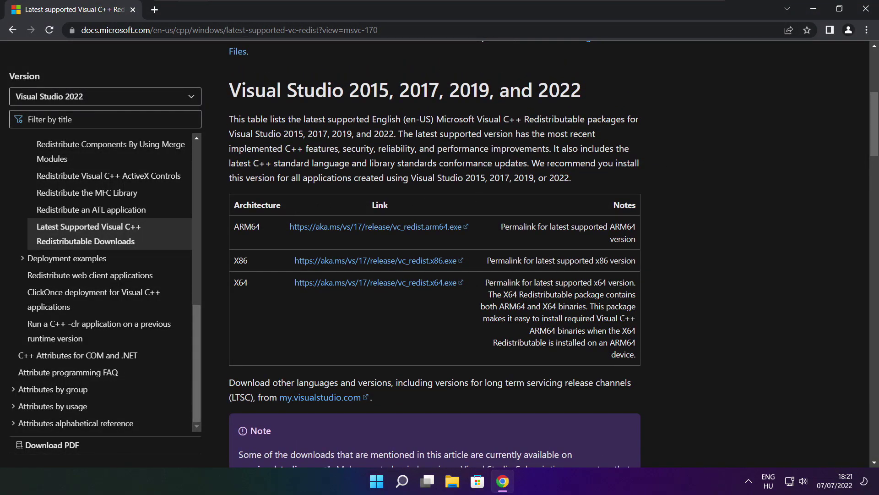
drag(233, 226, 590, 316)
click(590, 316)
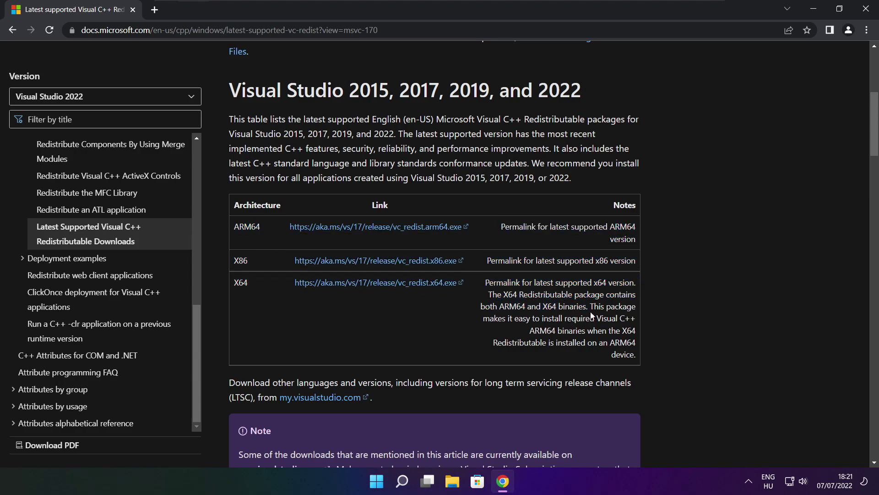
click(365, 230)
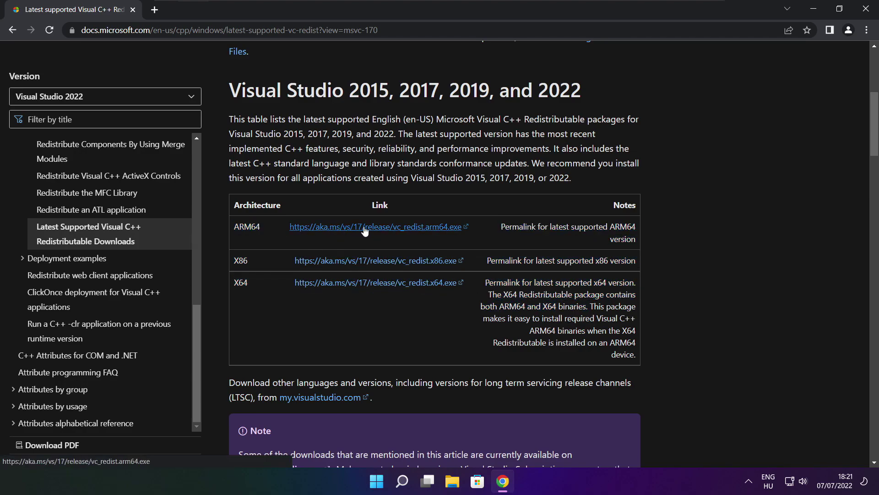
click(363, 266)
click(362, 284)
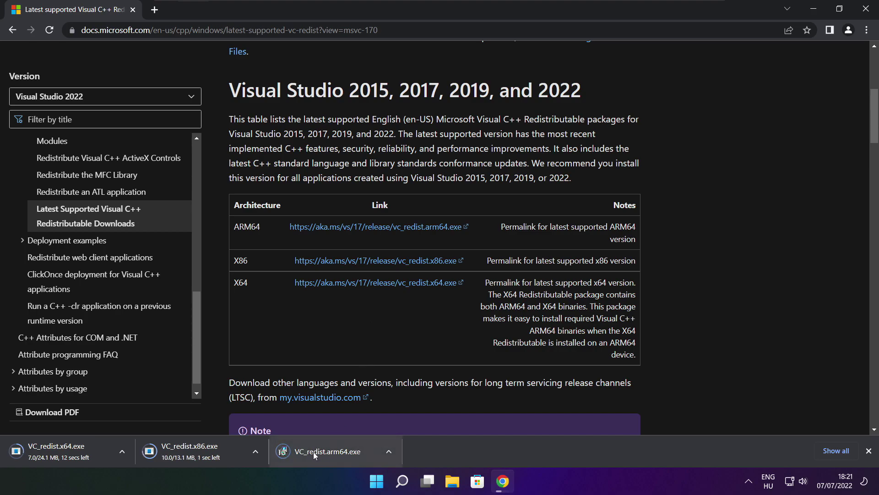
- Run VC_redist.arm64.exe, agree to the license terms, start the installation, and close the setup window
click(335, 452)
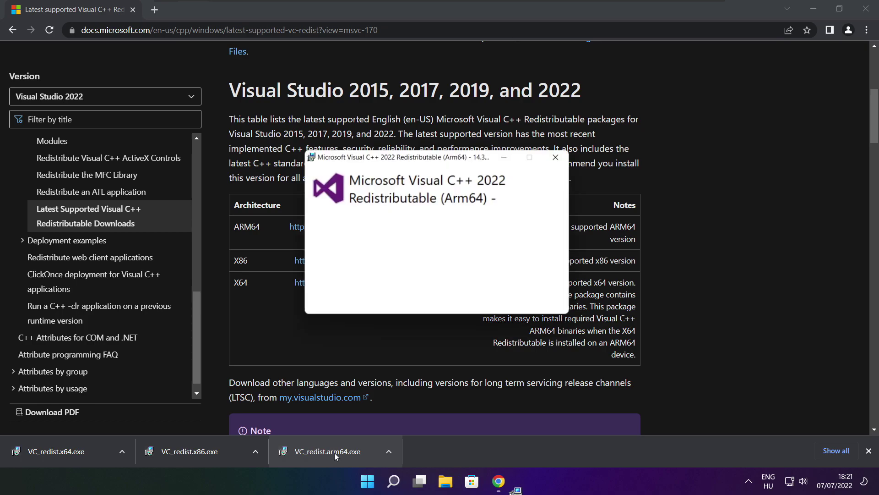
drag(565, 227, 564, 270)
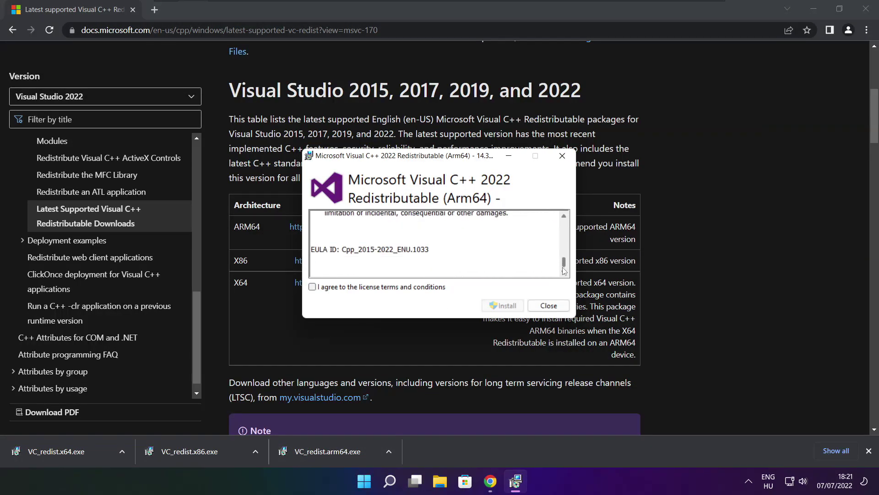
click(312, 287)
click(499, 306)
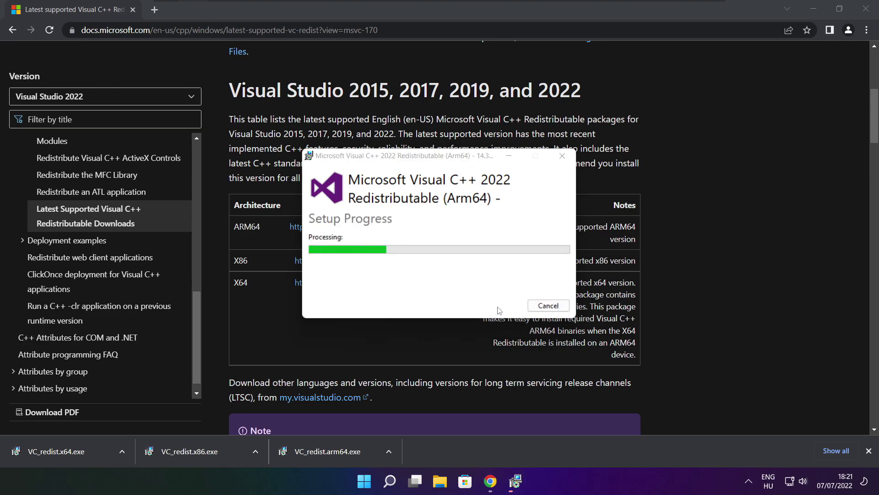
click(545, 306)
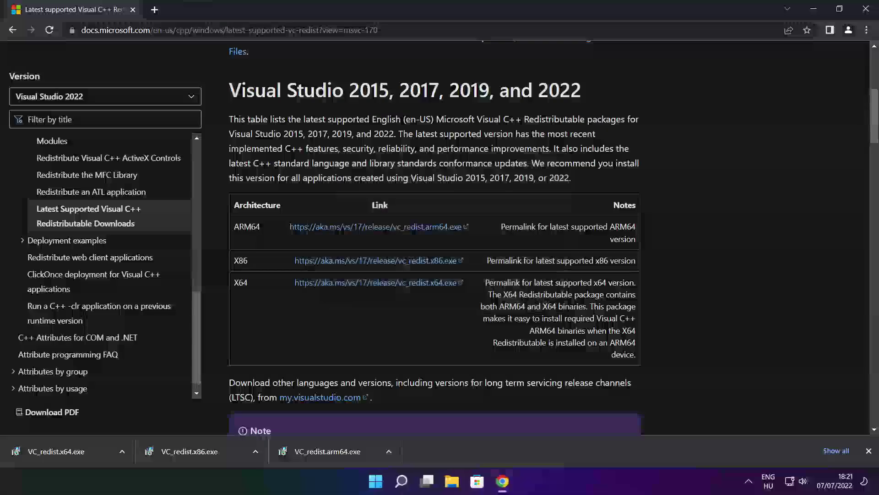
- Install the x86 Visual C++ Redistributable from VC_redist.x86.exe, agreeing to the license terms, and close its setup
click(207, 449)
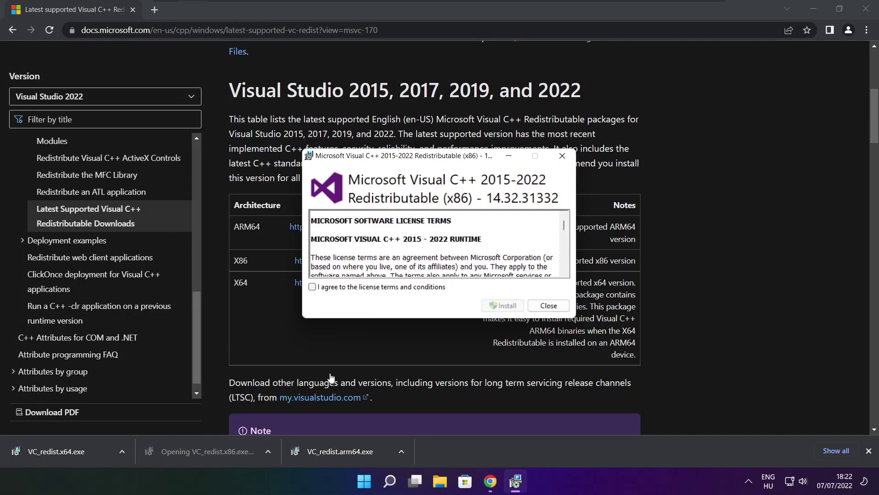
drag(565, 226, 564, 262)
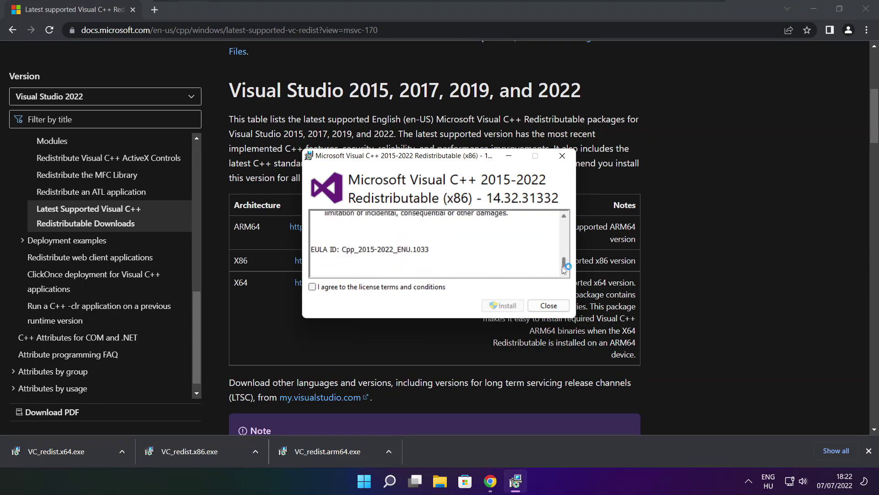
click(314, 288)
click(503, 306)
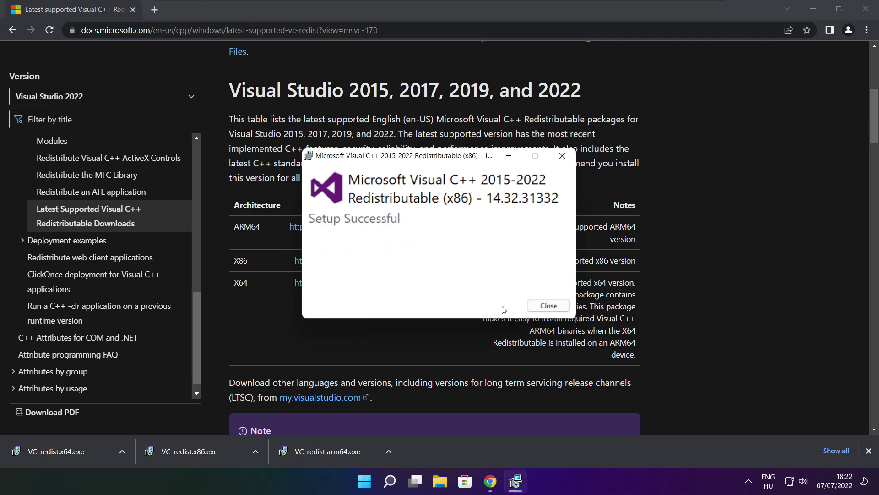
click(549, 306)
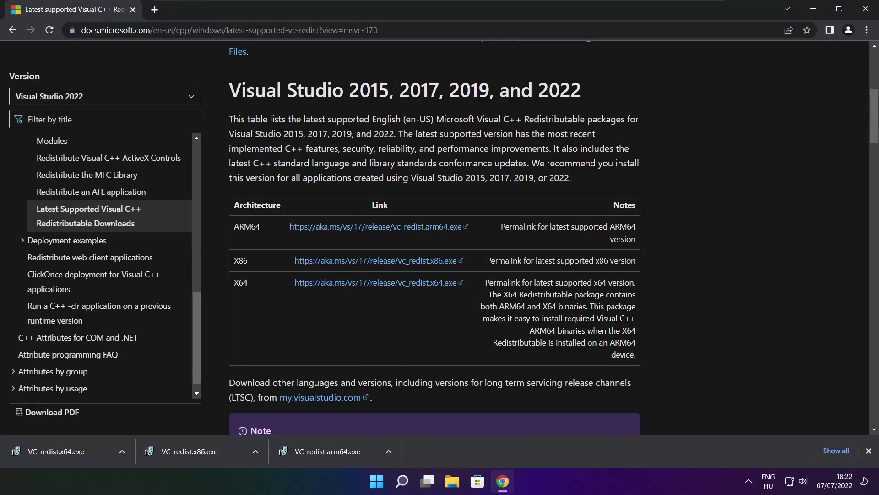
- Install the x64 Visual C++ Redistributable from VC_redist.x64.exe, agreeing to the license terms, and close its setup and the browser
click(74, 451)
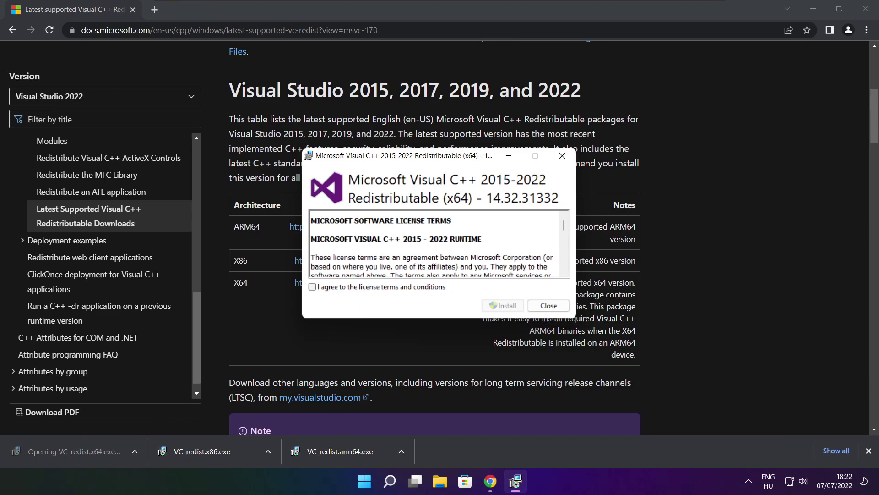
drag(564, 226, 564, 262)
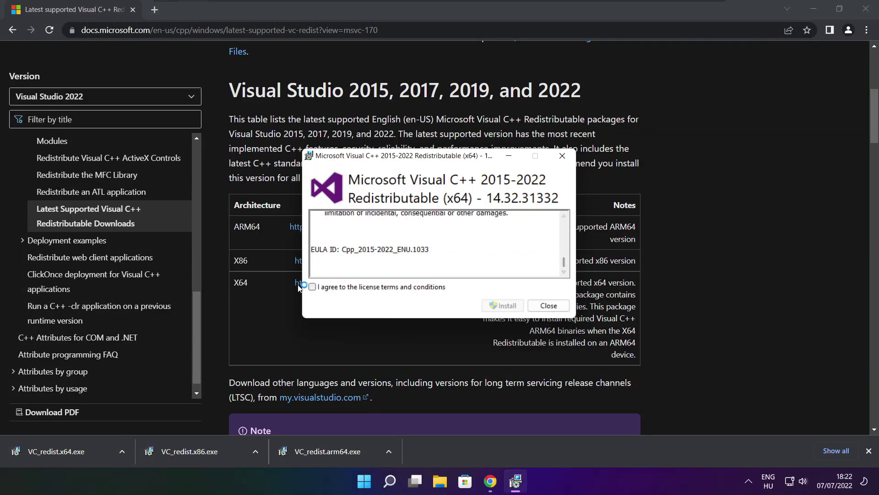
click(312, 287)
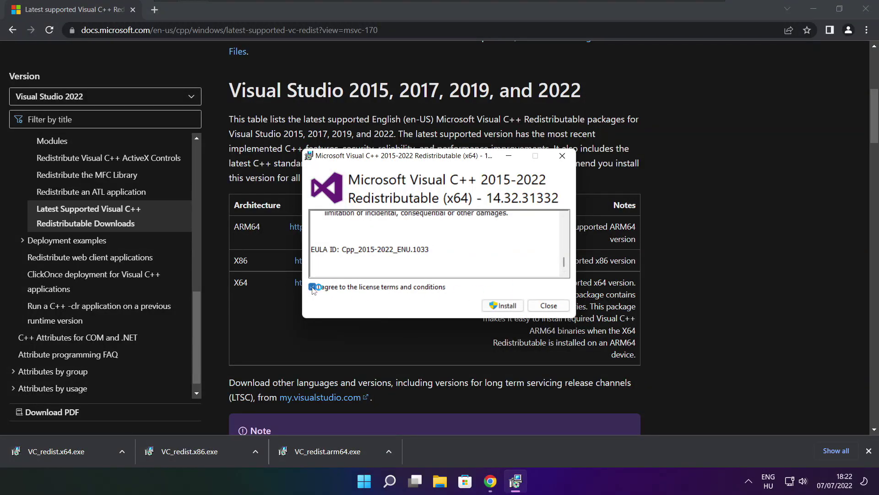
click(504, 306)
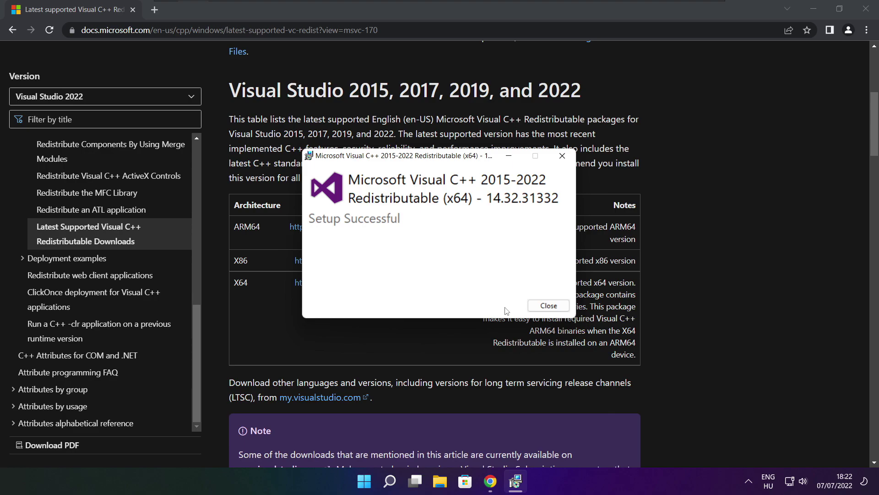
click(548, 306)
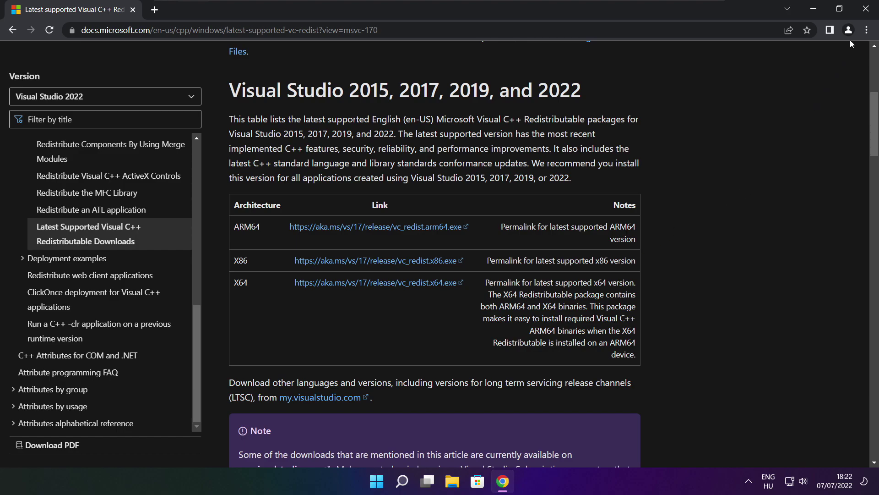
click(868, 12)
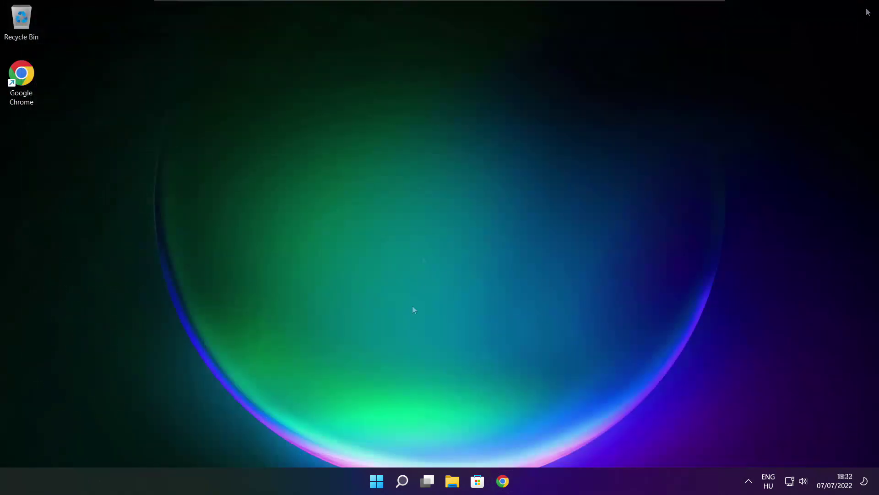
- Open Task Manager's list of startup apps and disable Cortana and Microsoft Edge
right_click(379, 484)
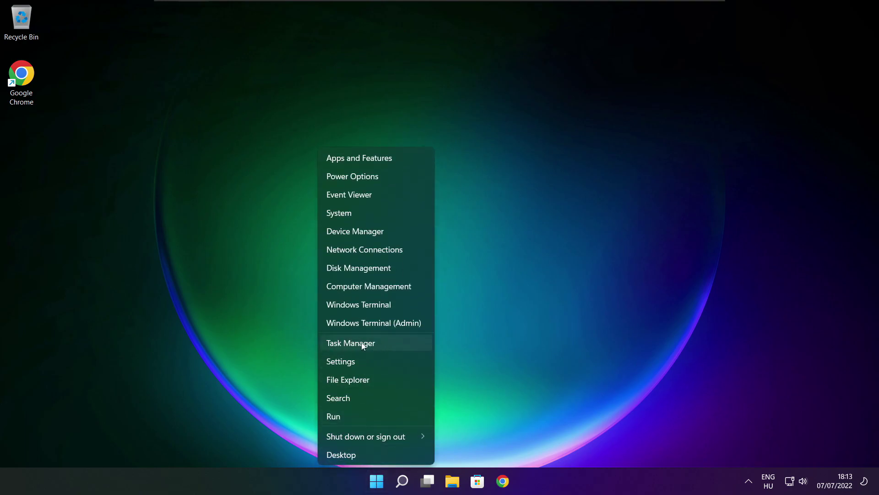
click(379, 344)
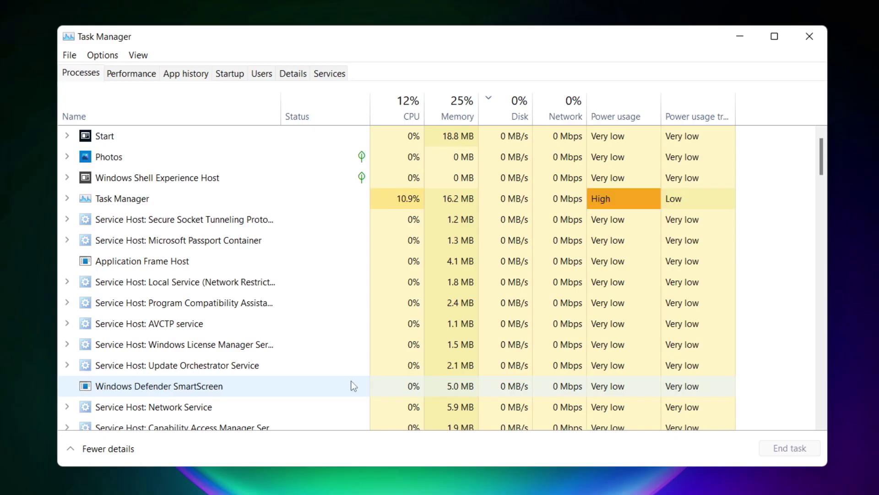
click(234, 75)
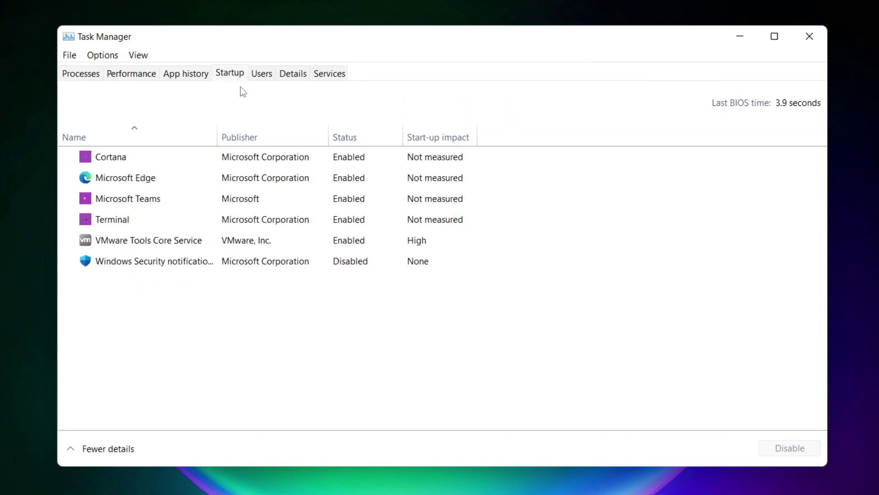
click(255, 162)
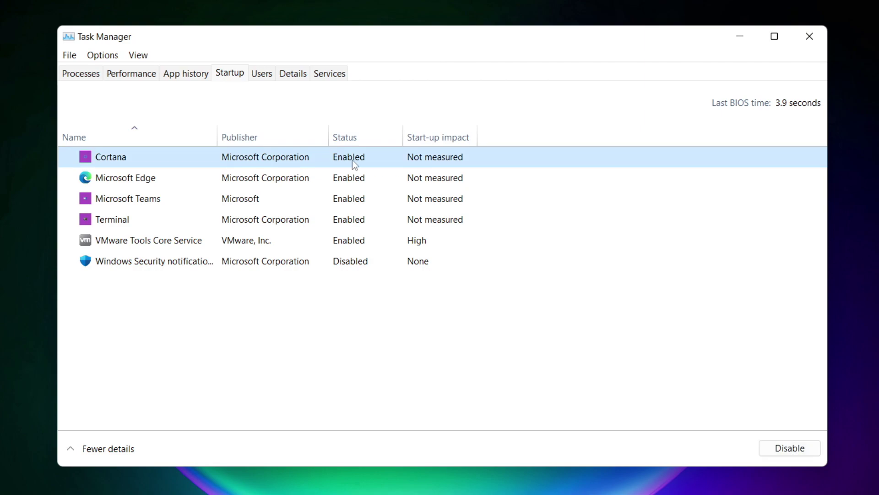
click(788, 452)
click(209, 182)
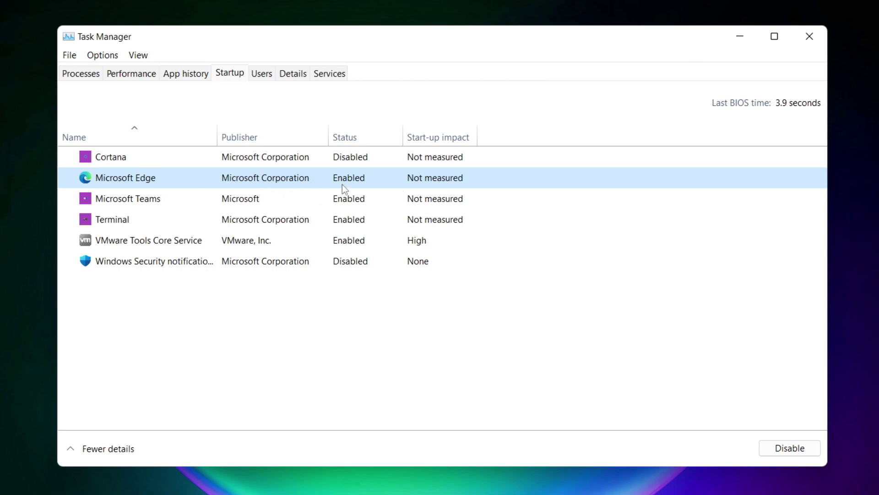
click(793, 451)
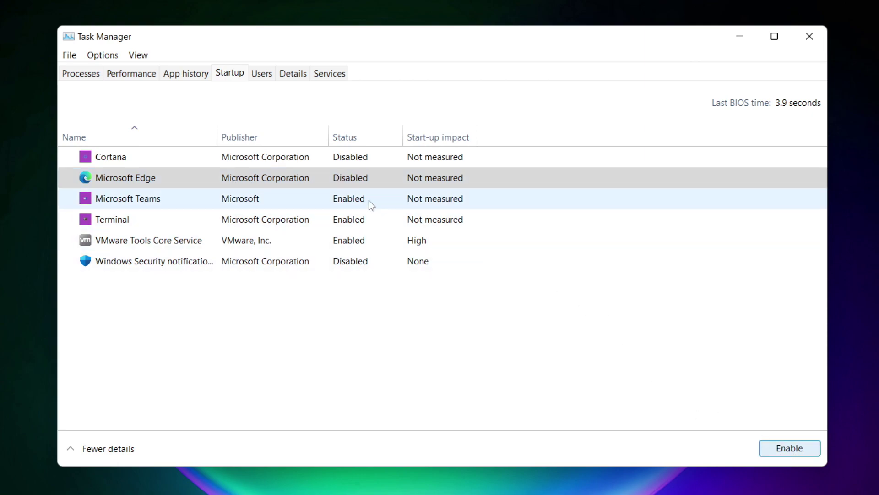
- Disable Microsoft Teams and Terminal from starting with Windows, and close Task Manager
click(360, 200)
click(799, 450)
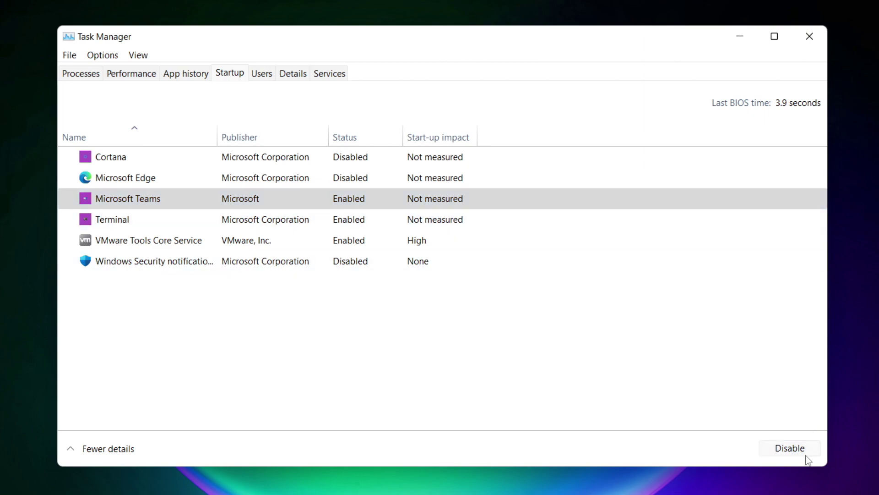
click(292, 223)
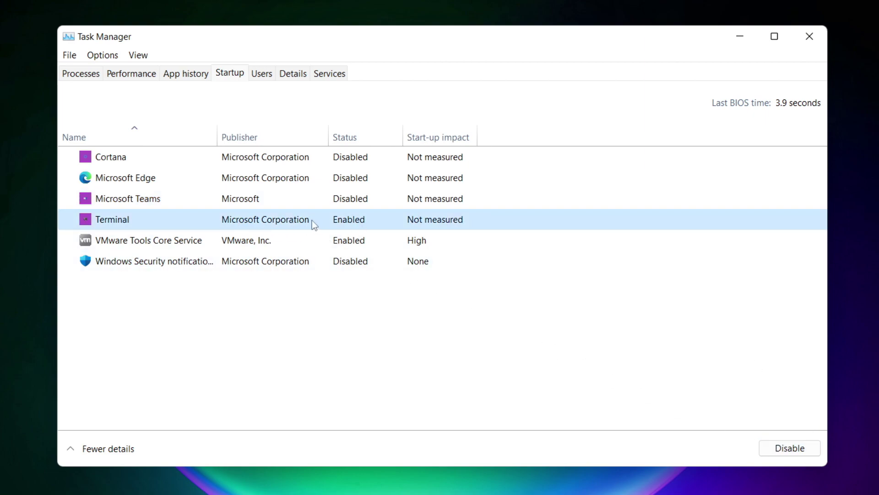
click(801, 451)
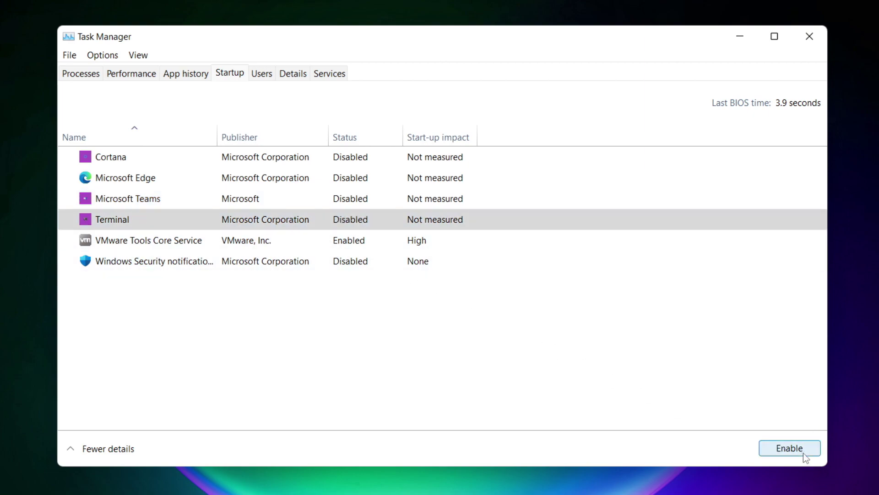
click(346, 221)
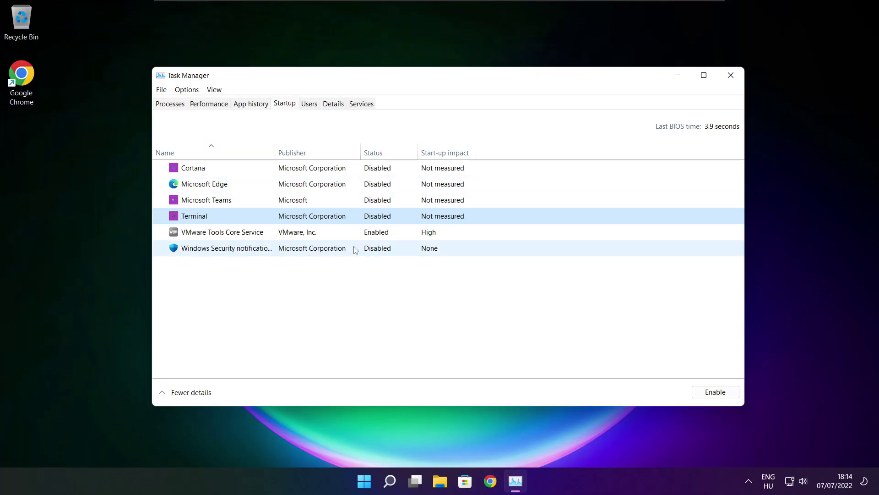
click(731, 75)
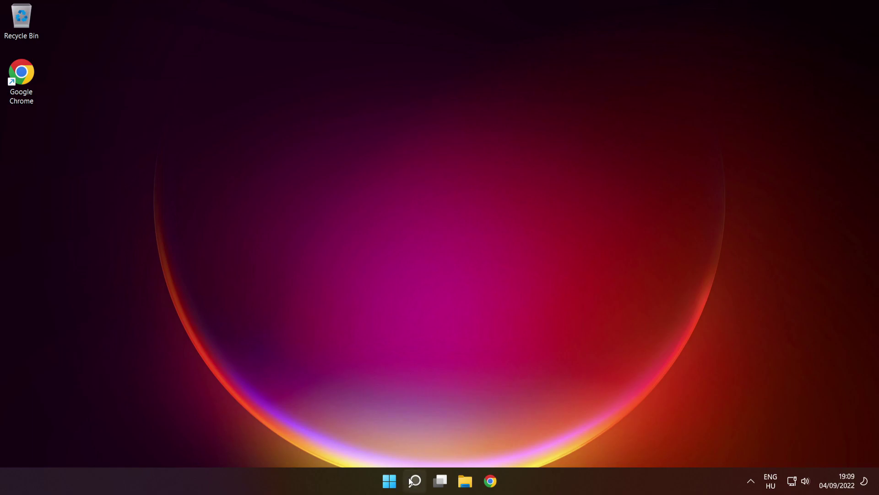
- Search Windows for cmd and run Command Prompt as administrator
mouse_move(414, 478)
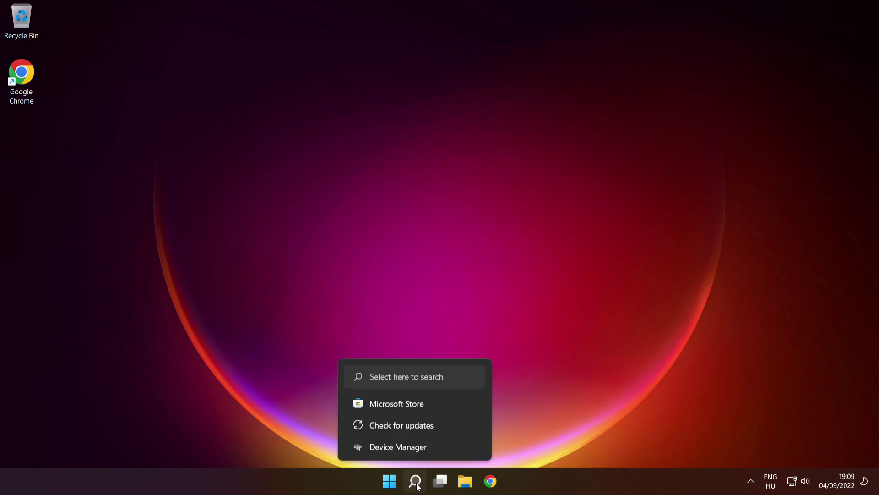
click(416, 481)
text(cmd)
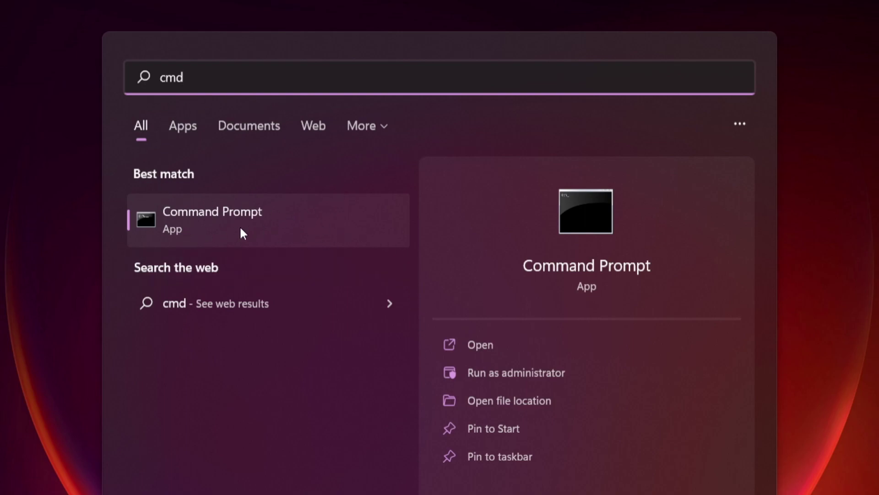
right_click(323, 216)
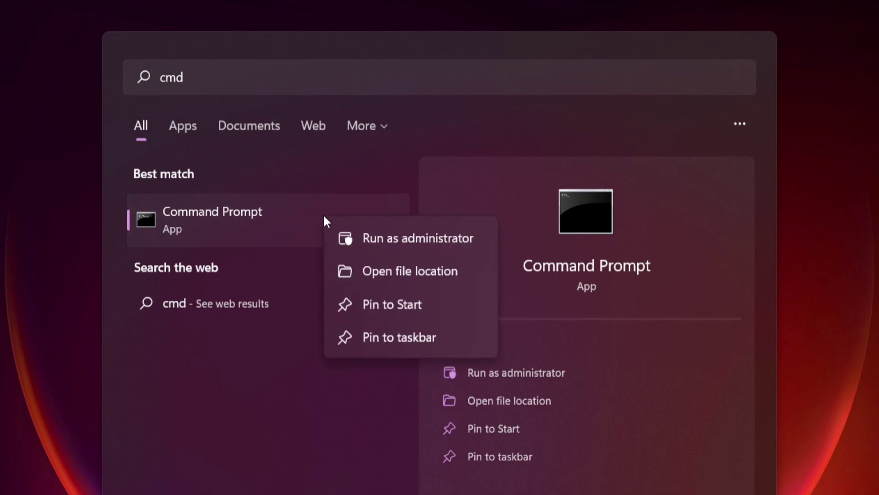
click(417, 236)
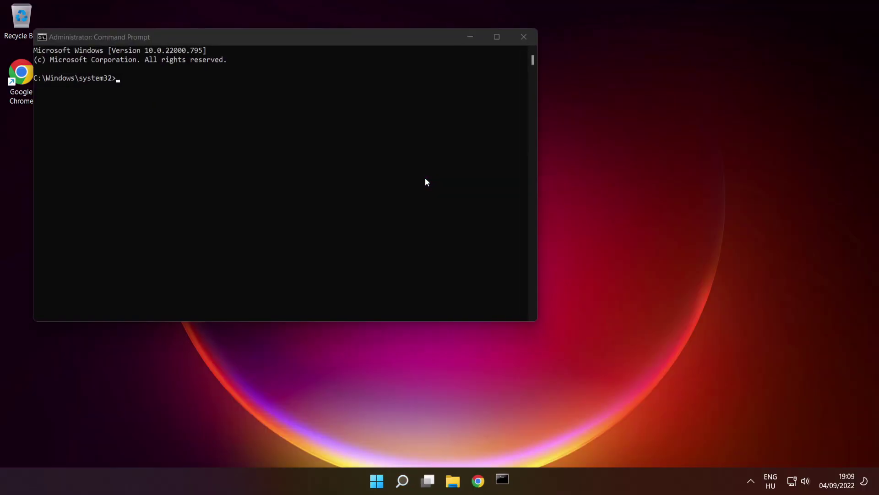
- Run the system file check with the command sfc /scannow, and close Command Prompt once the scan is complete
drag(355, 40, 507, 113)
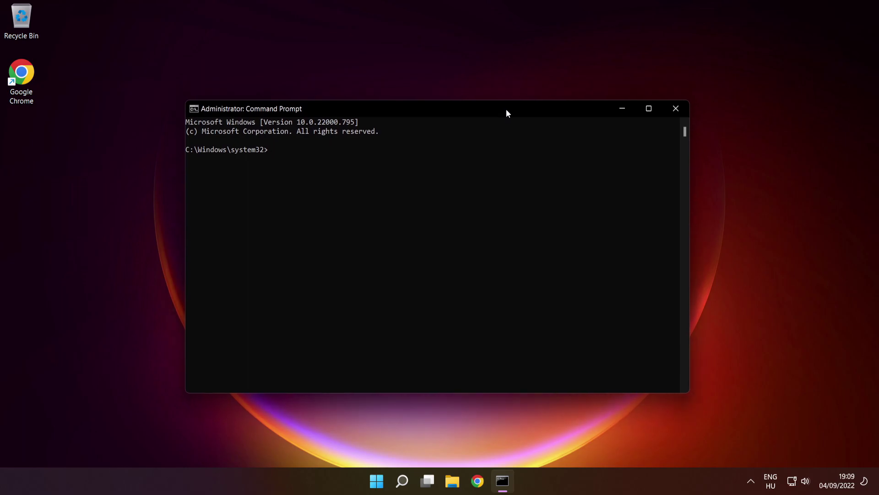
text(sfc /scannow)
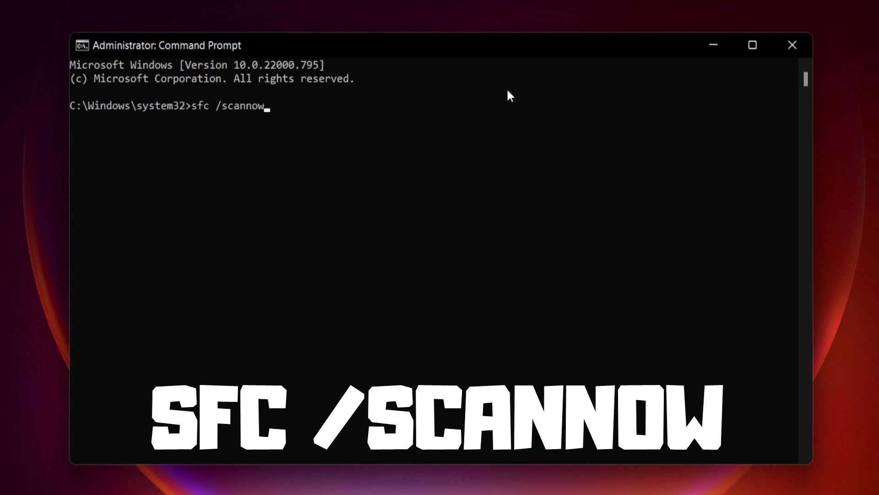
key(Return)
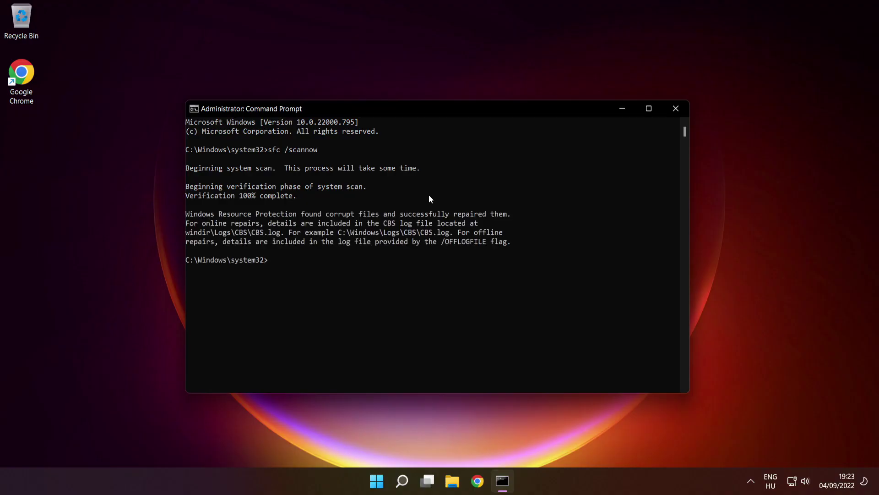
click(677, 110)
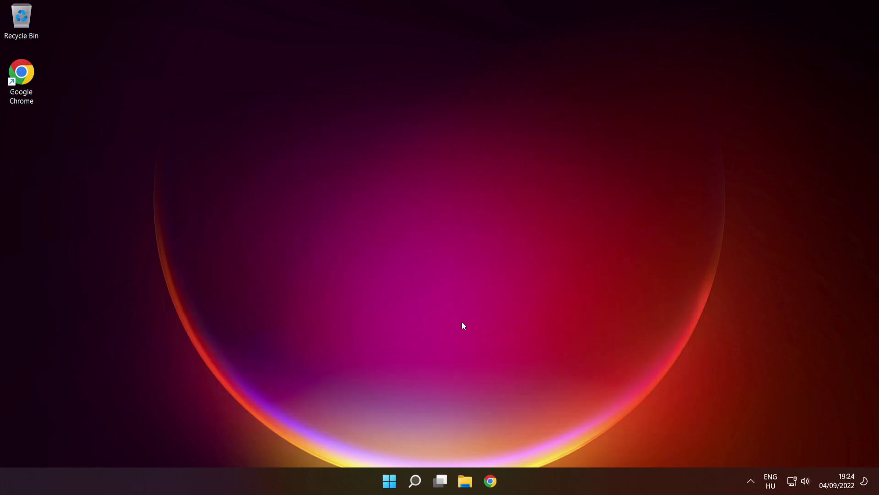
- Restart the computer
click(388, 475)
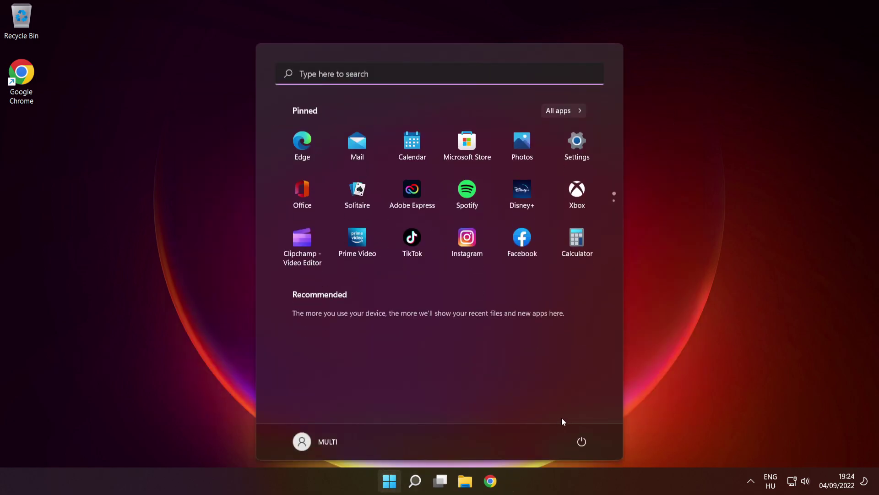
click(582, 442)
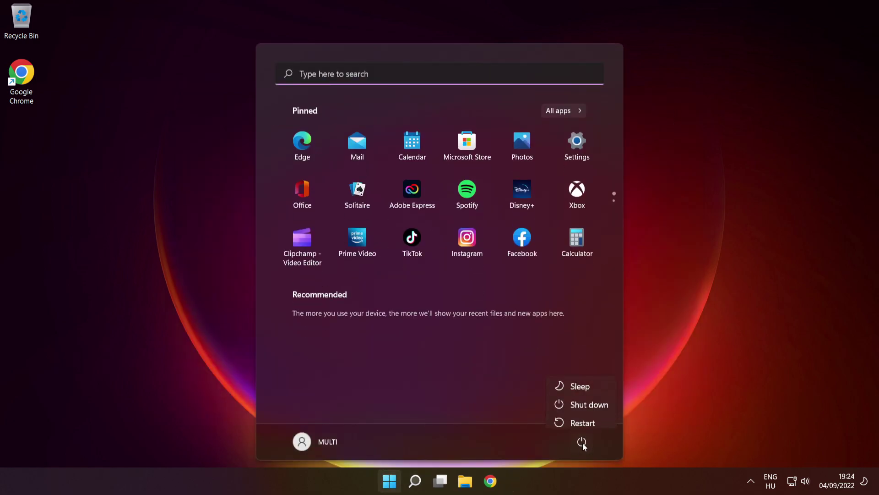
click(584, 418)
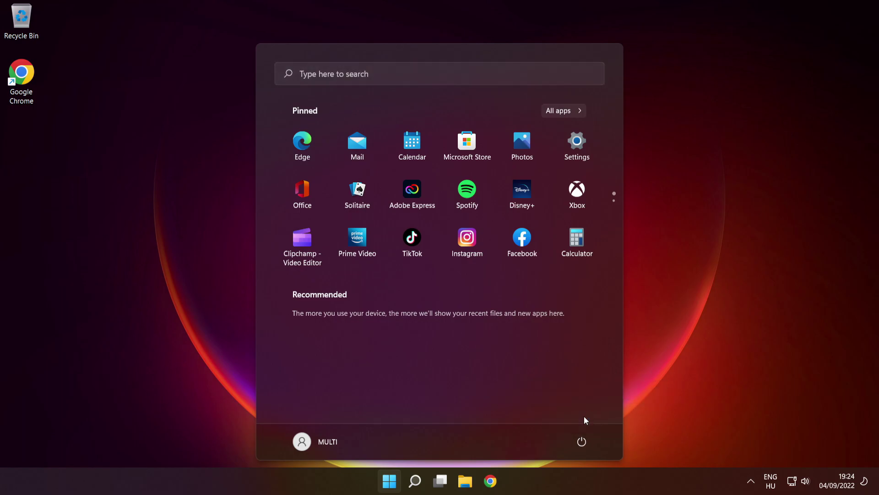